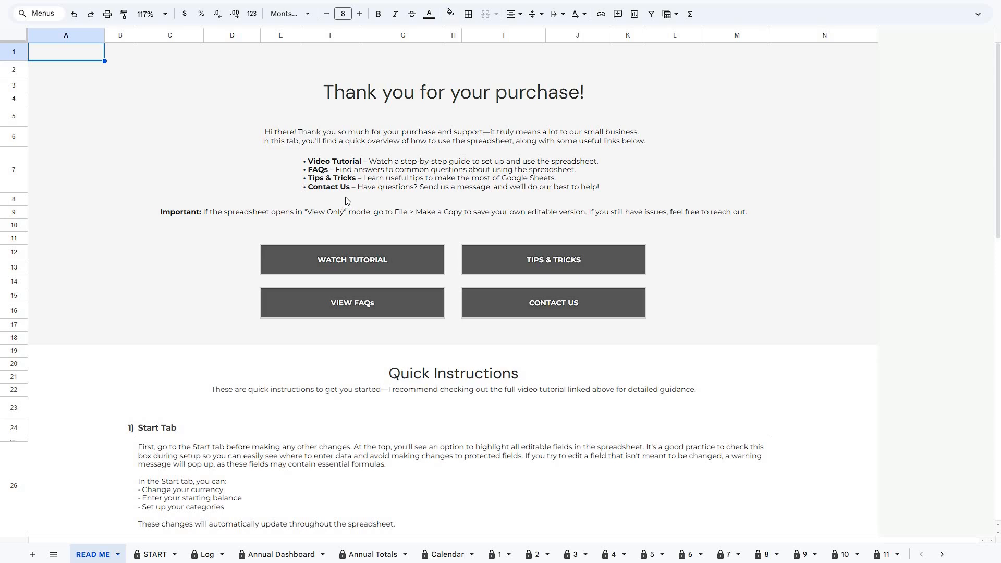
Step: Inspect the tutorial, tips, FAQ and contact links on the READ ME sheet
click(380, 259)
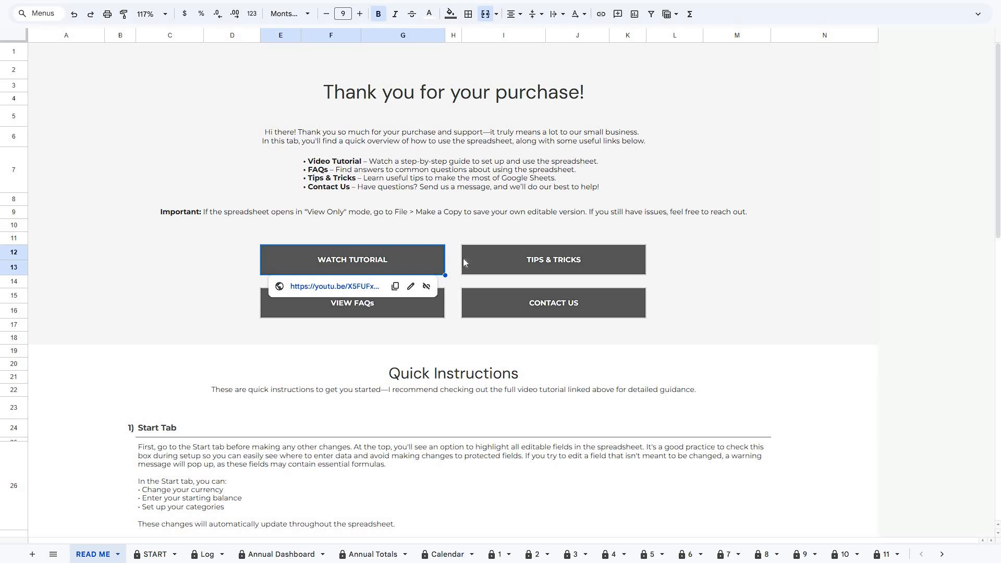
click(479, 257)
click(436, 299)
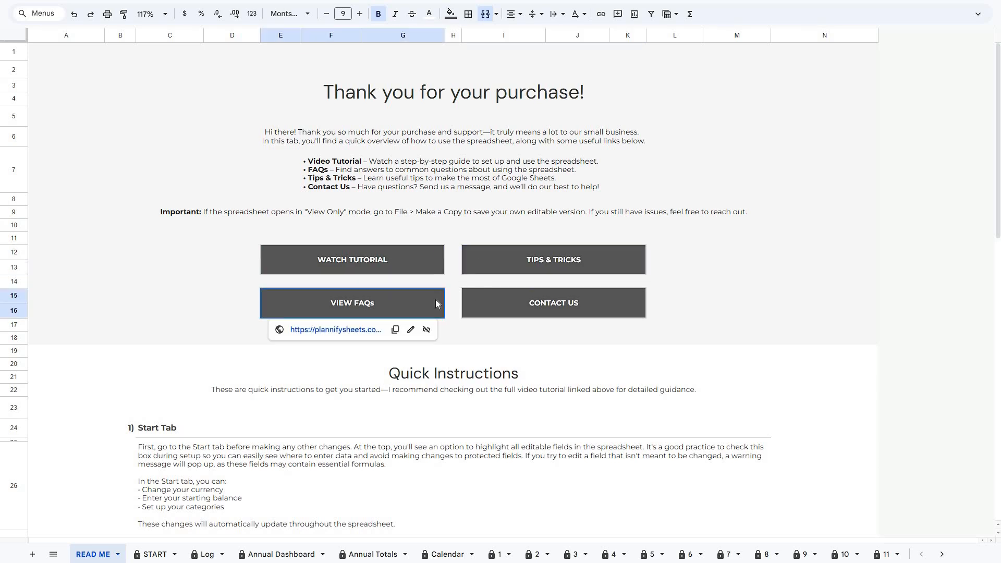
click(496, 306)
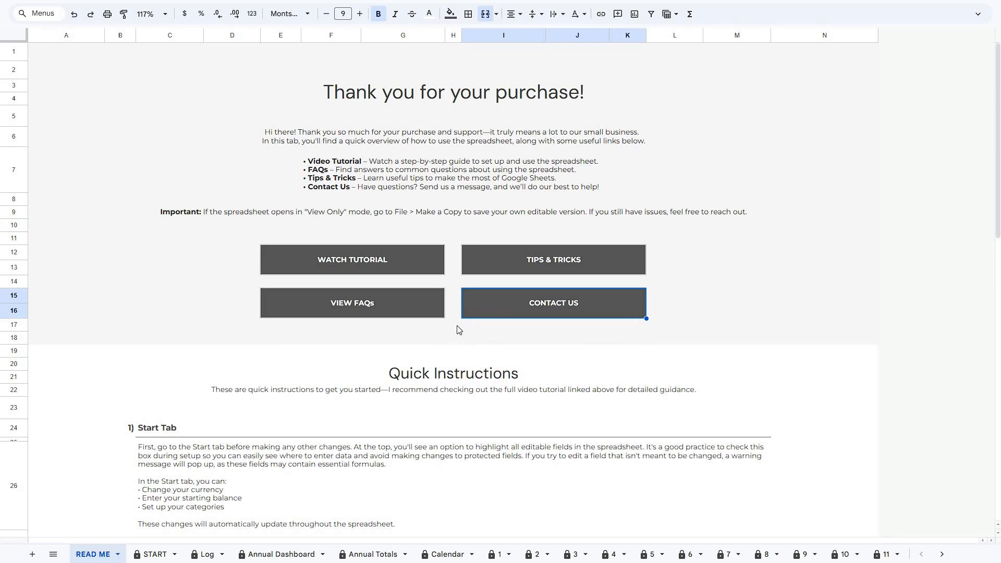
Step: Read through the READ ME sheet's quick instructions and preview the New Template link under Important Information
scroll(456, 328, down, 5)
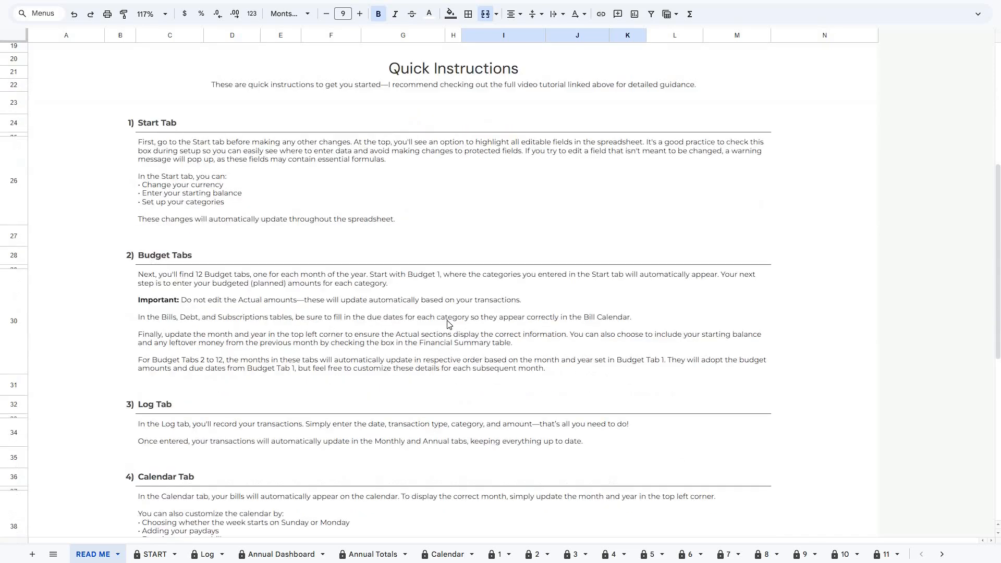
scroll(446, 323, down, 5)
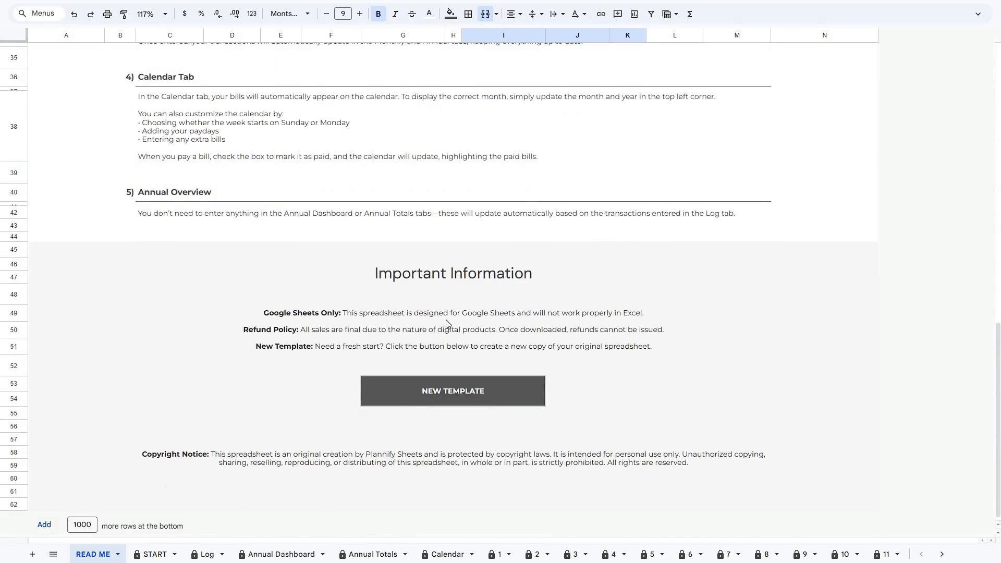
click(411, 387)
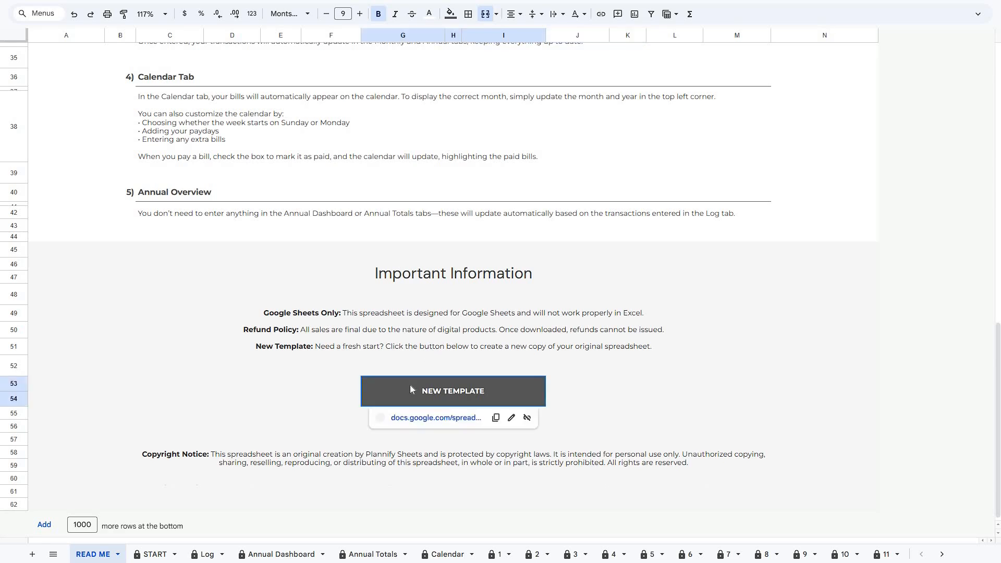
mouse_move(410, 417)
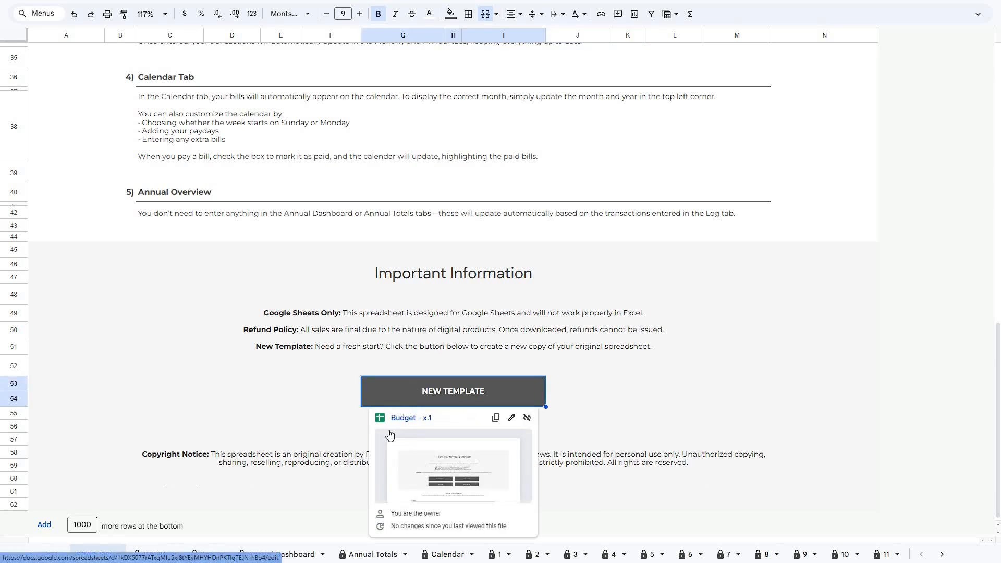
click(292, 388)
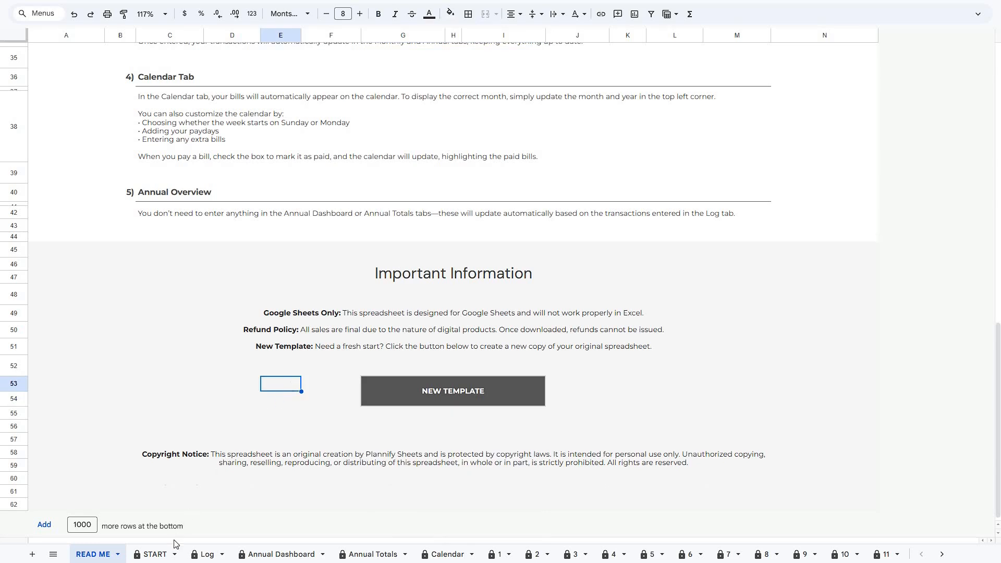
Step: On the START sheet, enable highlighting of all editable fields in light orange across every sheet
click(155, 554)
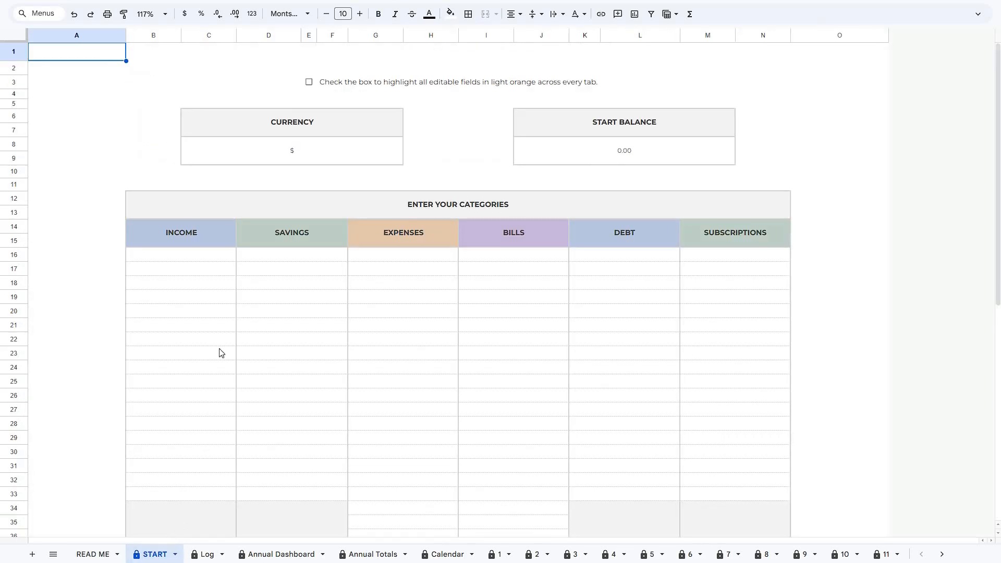
click(309, 84)
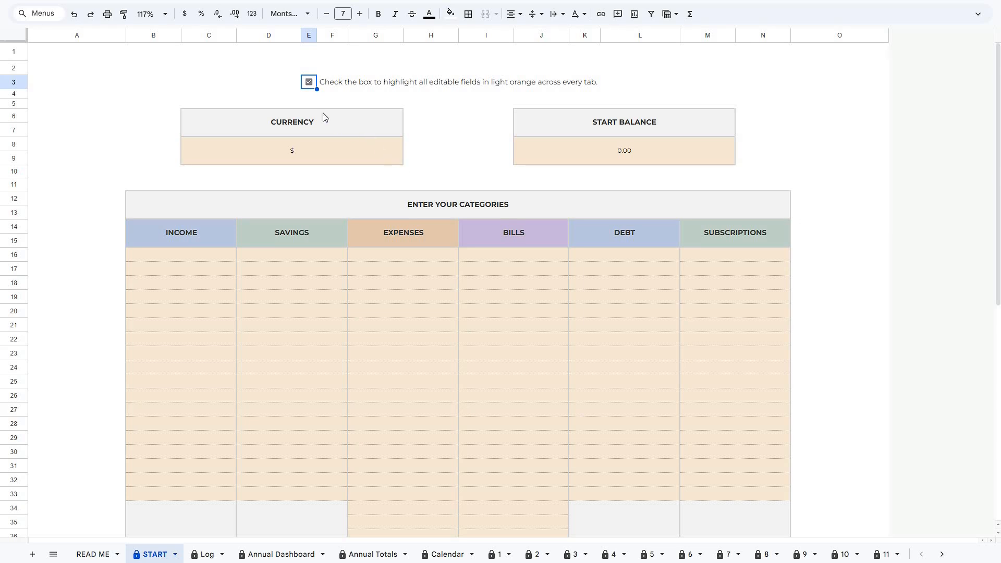
Step: Try to clear the protected cell C3 above the currency box, and decline the edit
click(222, 83)
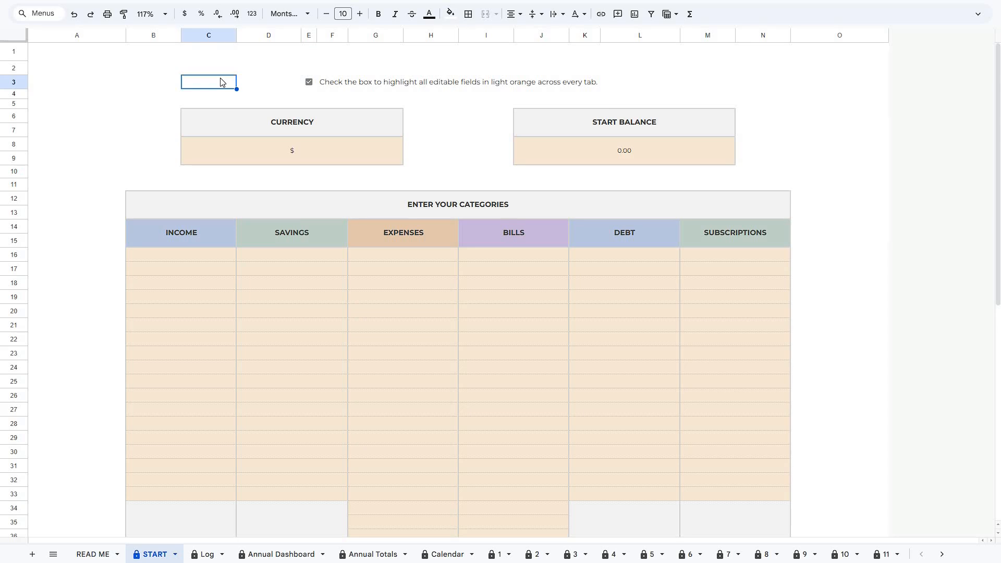
key(Delete)
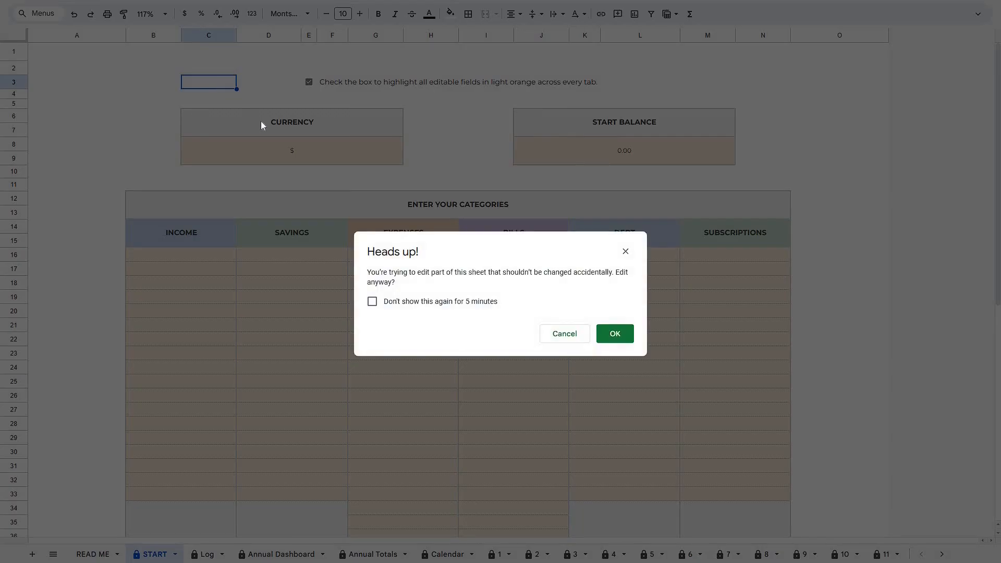
click(562, 337)
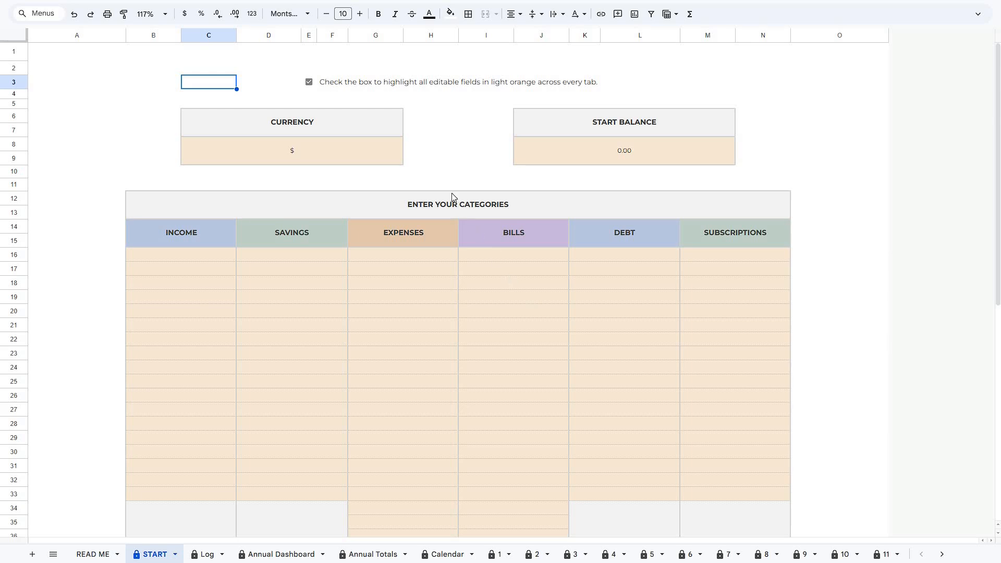
click(392, 145)
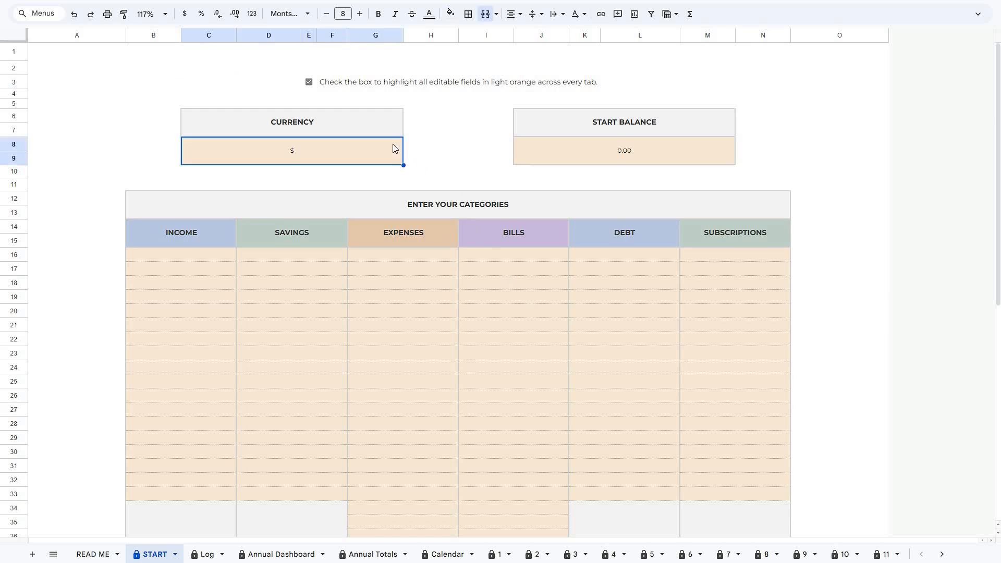
double_click(392, 144)
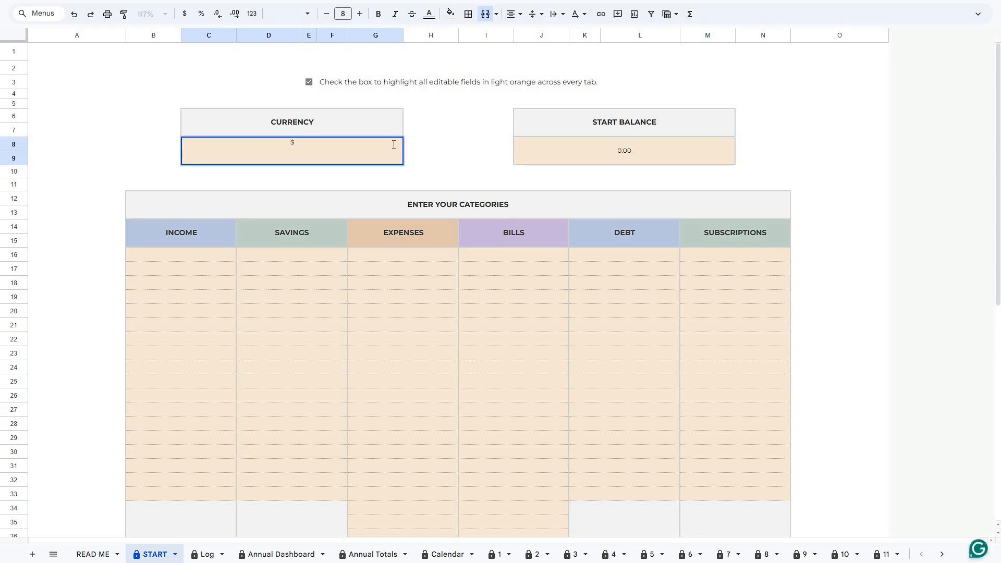
key(Escape)
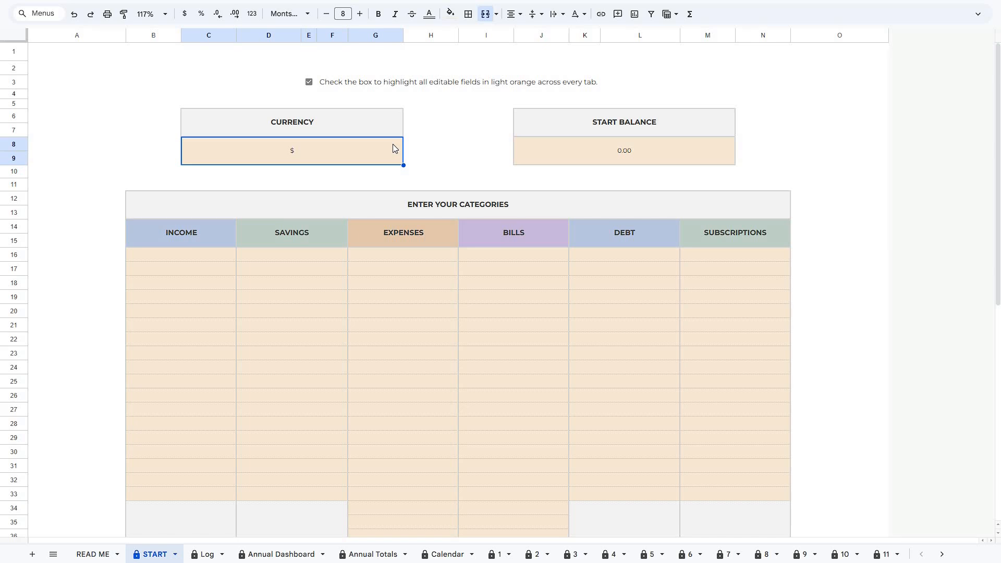
Step: Set the start balance to 250 on the START sheet
click(536, 151)
text(250)
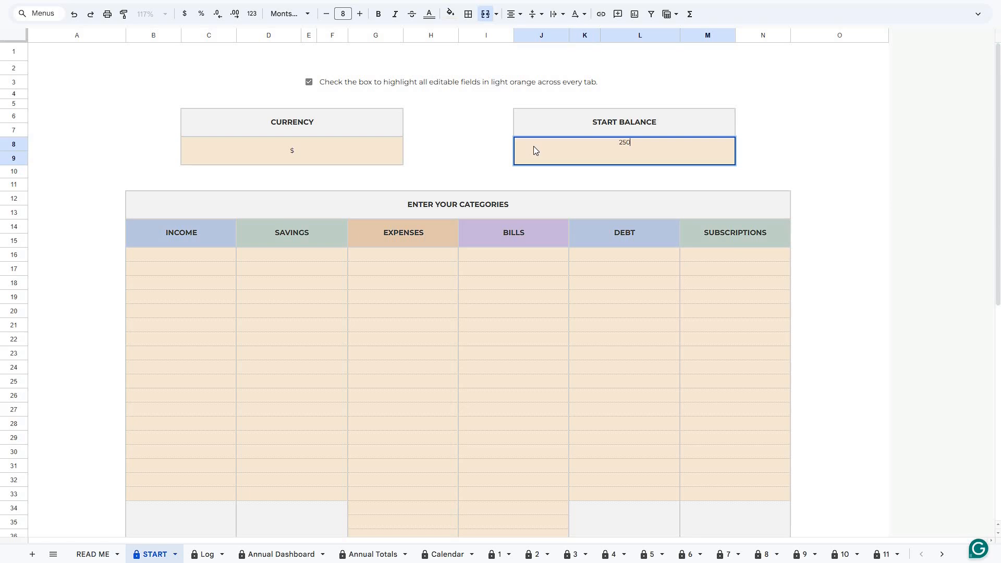
key(Return)
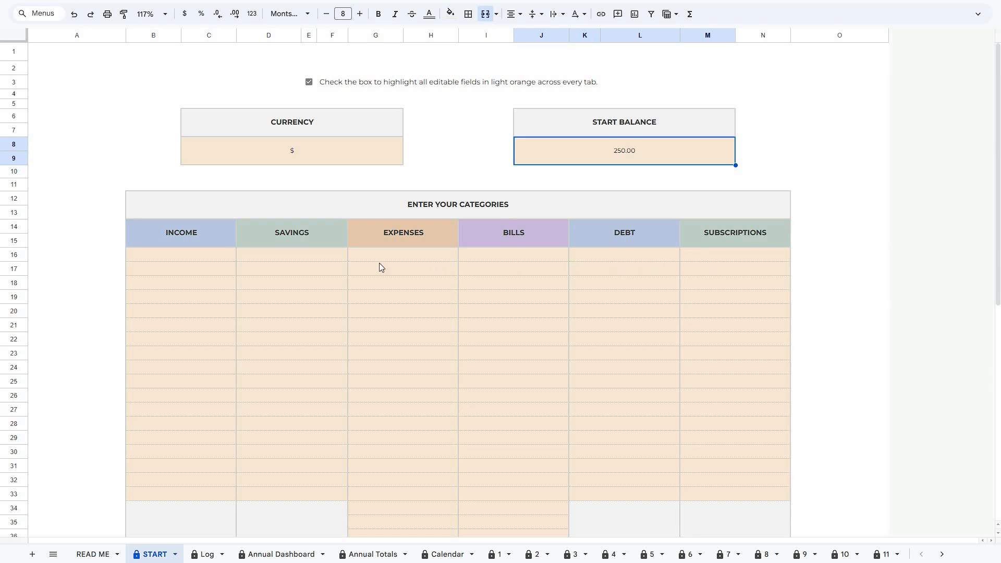
Step: Enter the income categories Paycheck #1, Paycheck #2 and Bonus
click(227, 258)
text(Paycheck #1)
key(Return)
text(Paycheck #2)
key(Return)
text(Bonus)
key(Return)
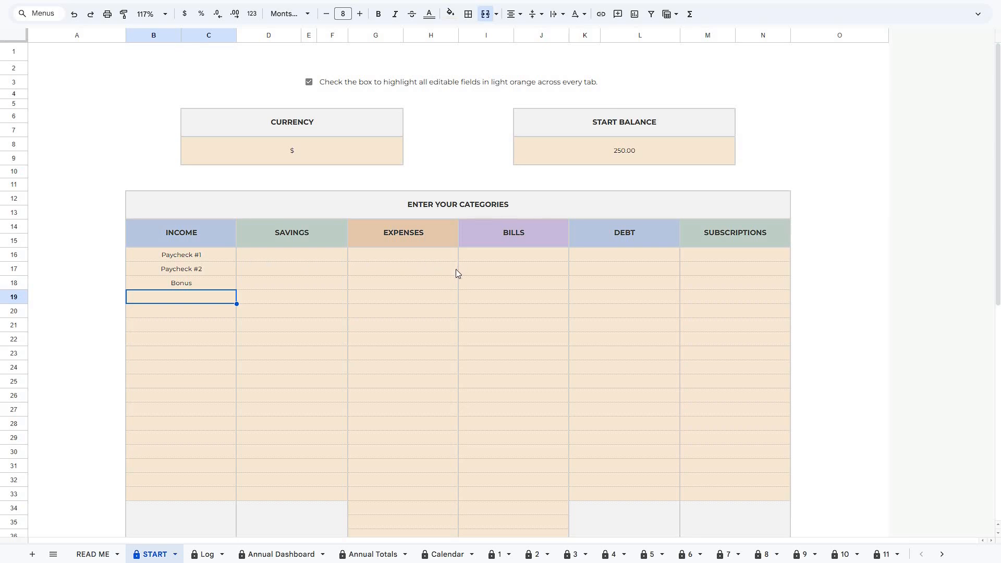
Step: Enter the savings categories Wedding, Car and Emergency Fund
scroll(461, 267, down, 10)
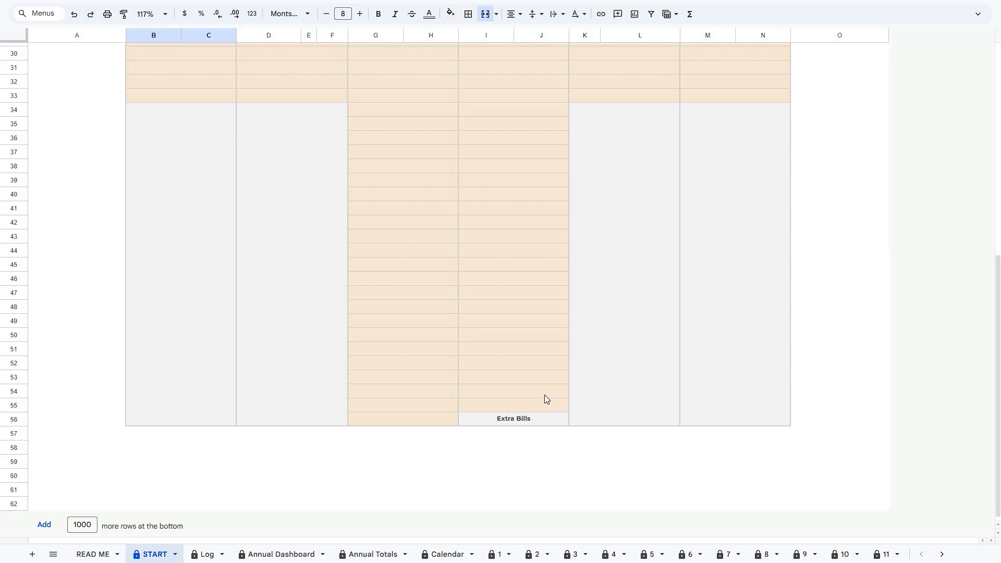
scroll(432, 280, up, 10)
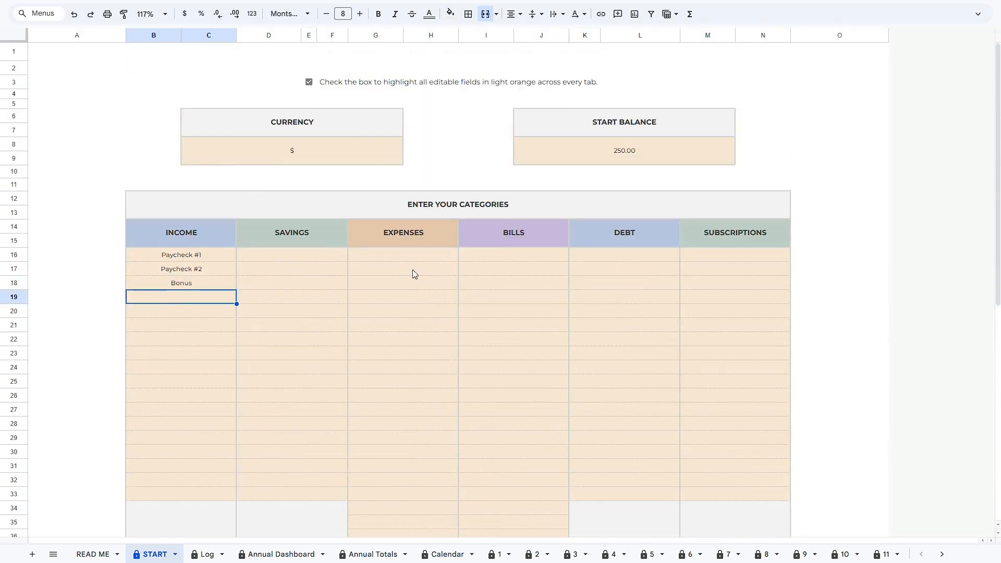
click(333, 257)
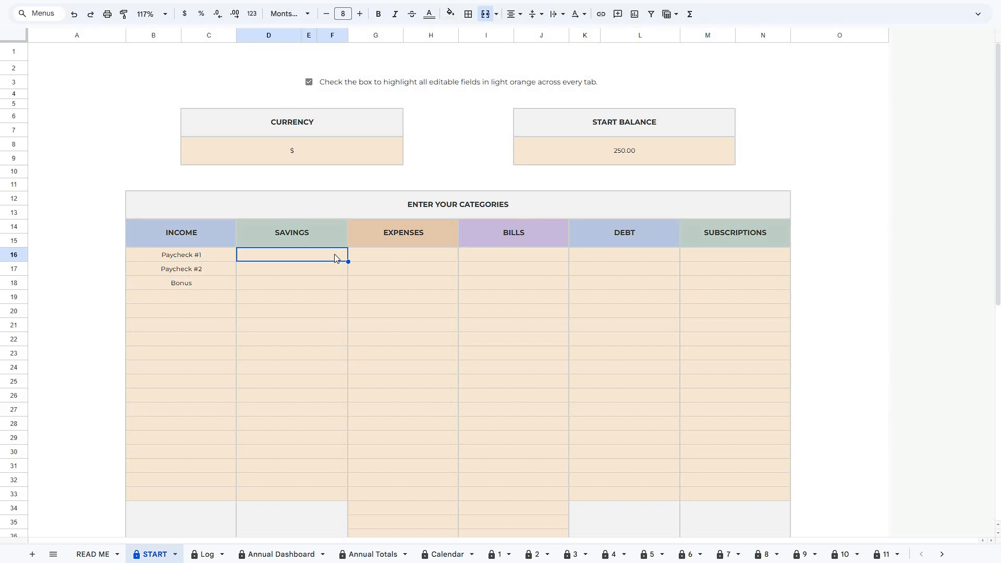
text(Wedding)
key(Return)
text(Car)
key(Return)
text(Emergency Fund)
Step: Enter the expense categories Groceries, Transport, Fuel, Clothes and Dining Out
click(393, 254)
text(Groceries Transport Fuel Clothes Dining Out)
key(Return)
Step: Enter the bill categories Rent, Electricity, Gas, Water and Phone
click(502, 255)
text(Rent)
key(Return)
text(Electricity Gas Water Phone)
key(Return)
Step: Enter the debt categories Credit Card 1, Credit Card 2, Student Loan and Personal Loan
click(624, 255)
text(Credit Card 1)
key(Return)
text(Credit Card)
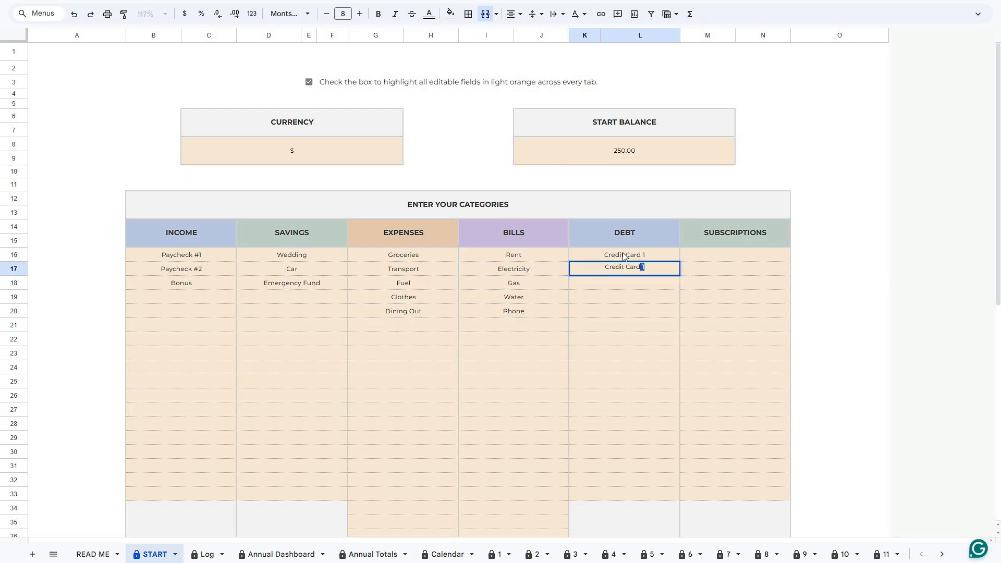
text( 2 Student Loan Personal Loan)
key(Return)
Step: Enter the subscription categories Spotify and Netflix
click(717, 256)
text(Spotify)
key(Return)
text(Netflix)
key(Return)
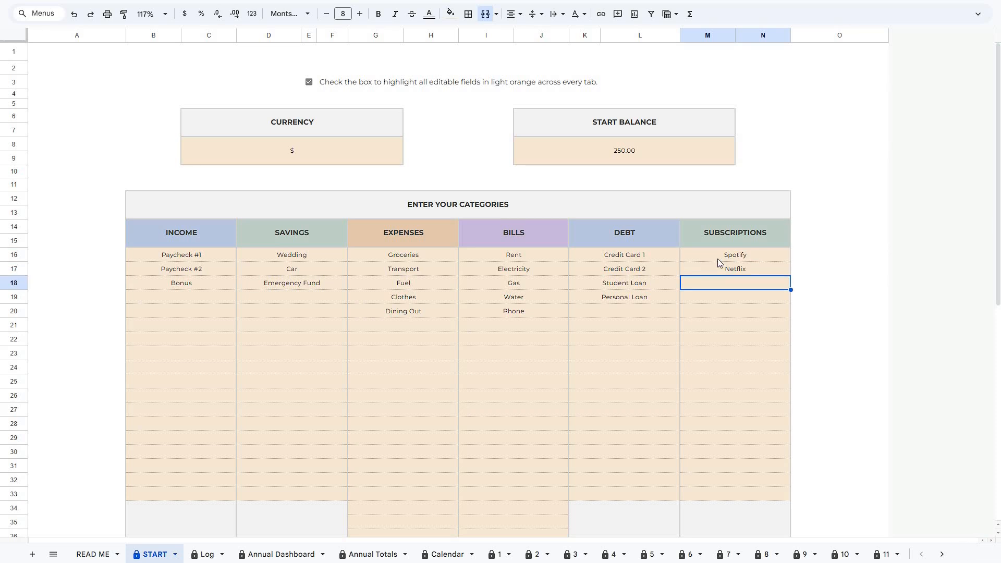
Step: Set the month of the first monthly budget sheet to January
click(503, 553)
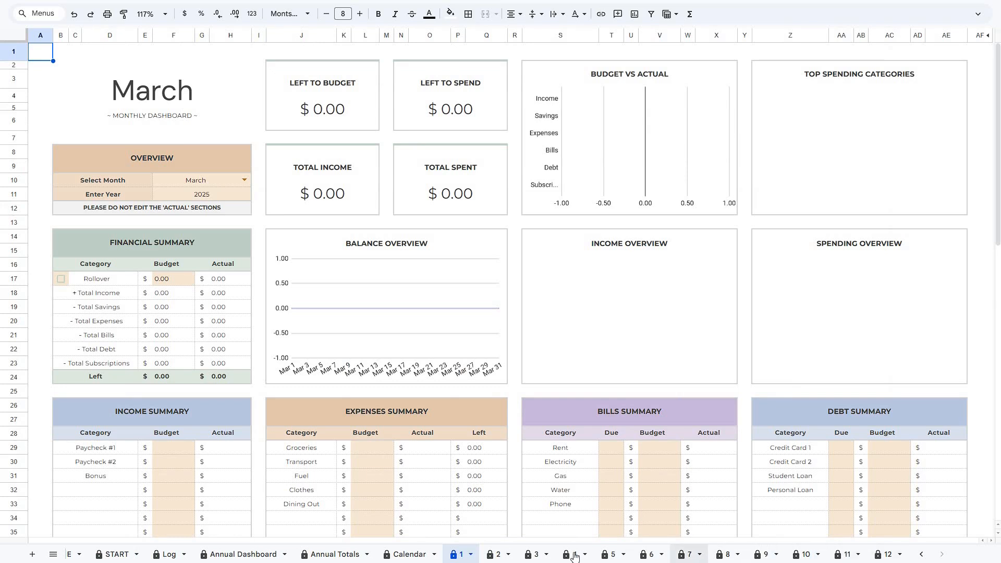
click(244, 179)
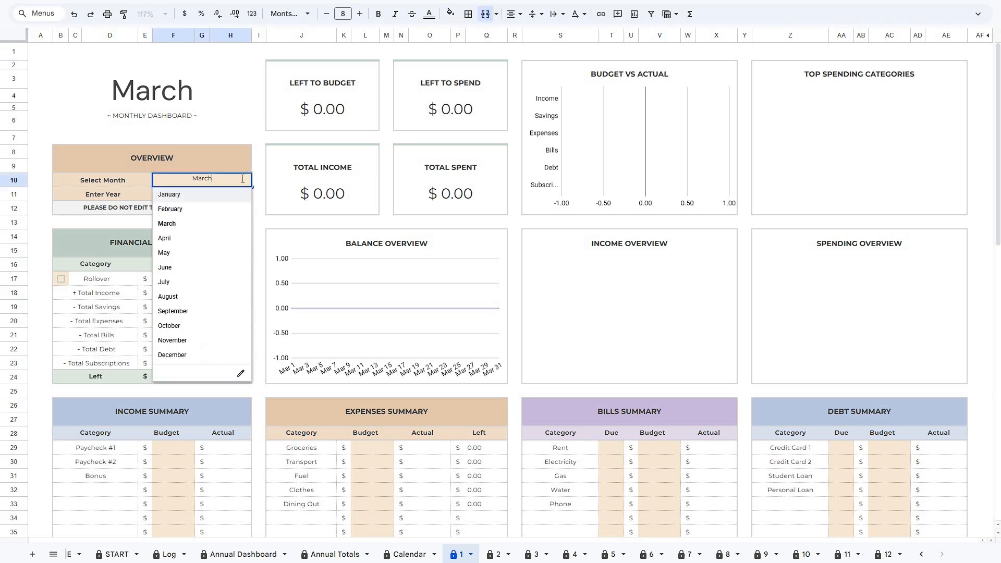
click(234, 194)
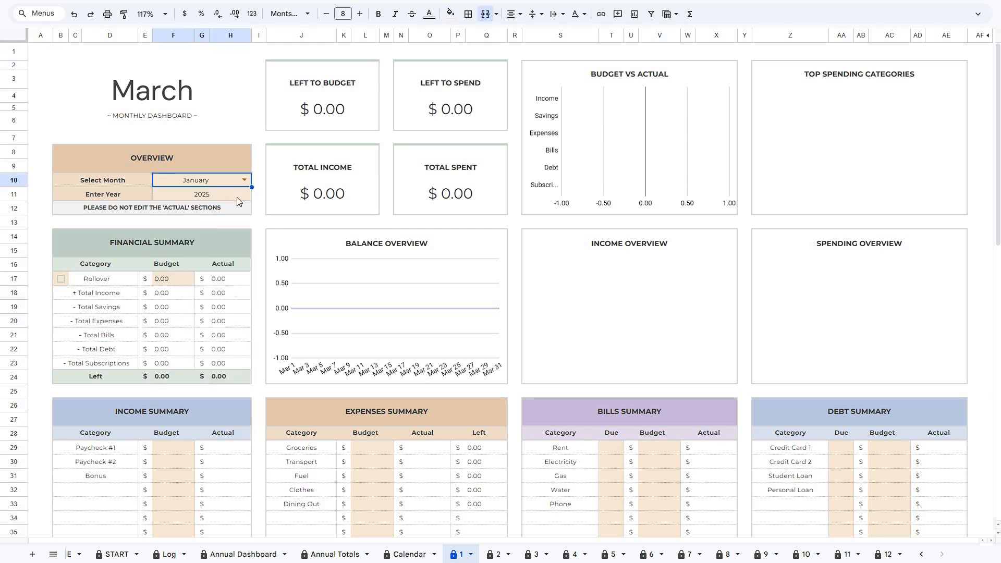
Step: Check the month shown on budget sheets 2, 3 and 4
click(497, 554)
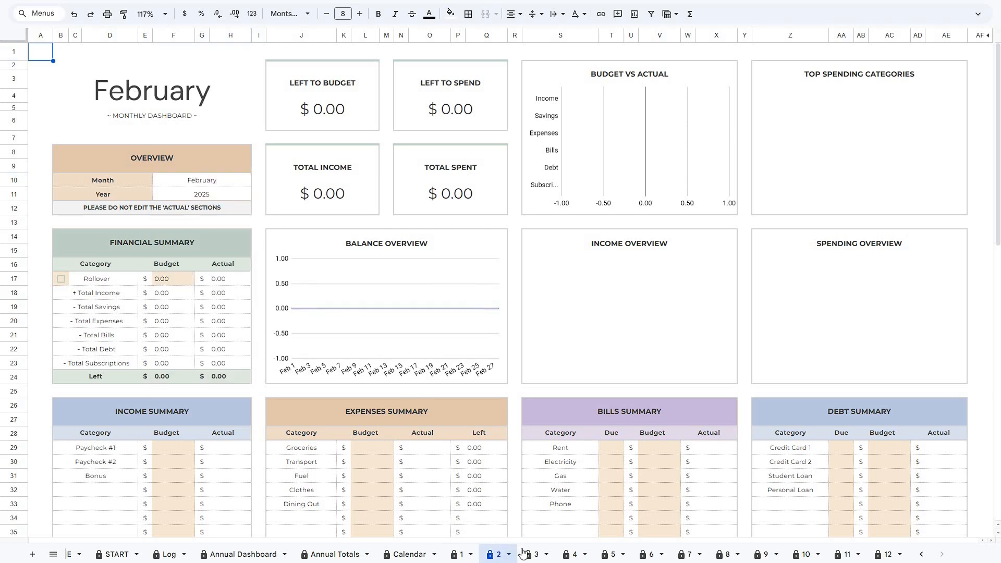
click(537, 554)
click(572, 554)
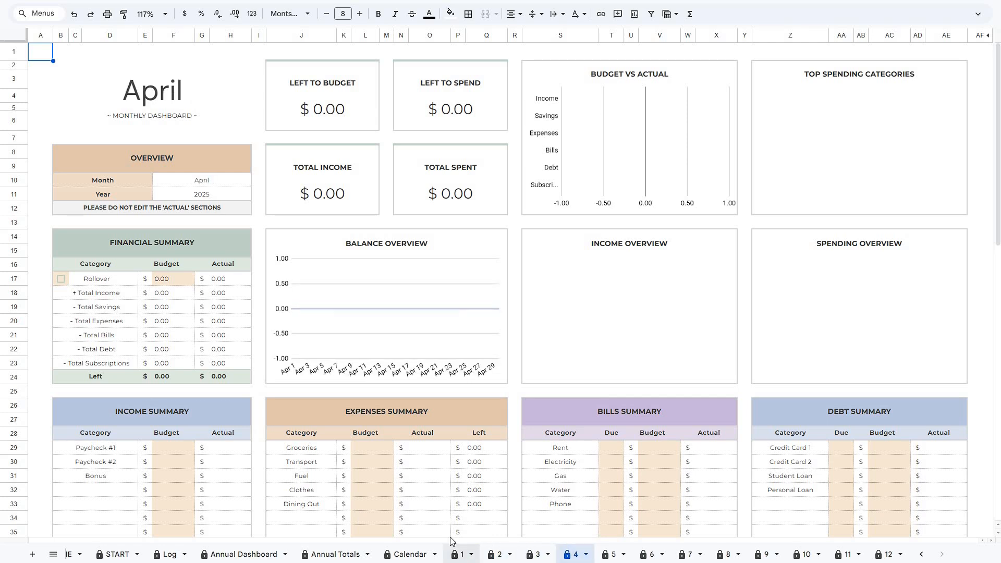
Step: In budget sheet 1's income summary, set the budget to 2500 for Paycheck #1, 1500 for Paycheck #2 and 500 for Bonus
click(458, 553)
scroll(394, 335, down, 6)
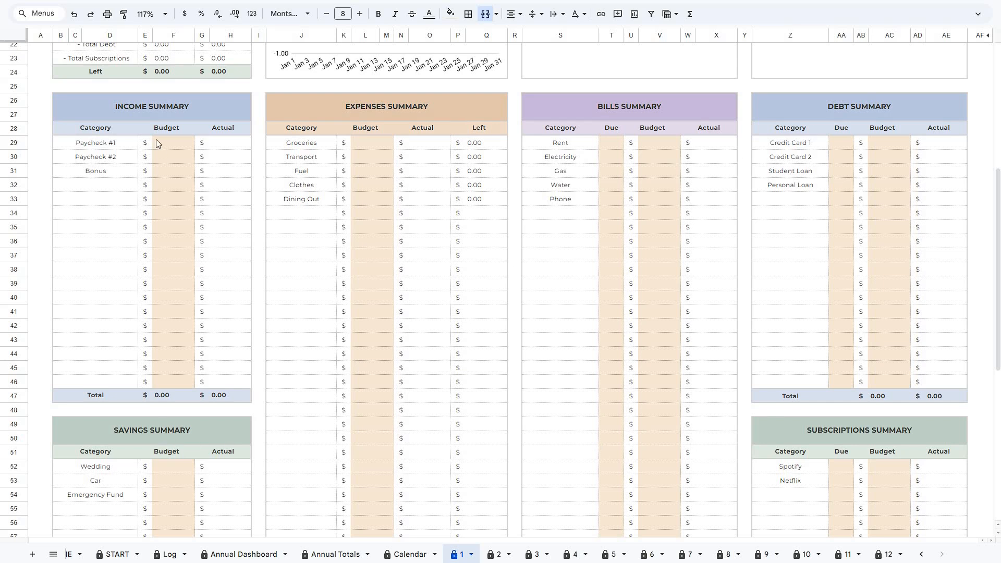
click(189, 141)
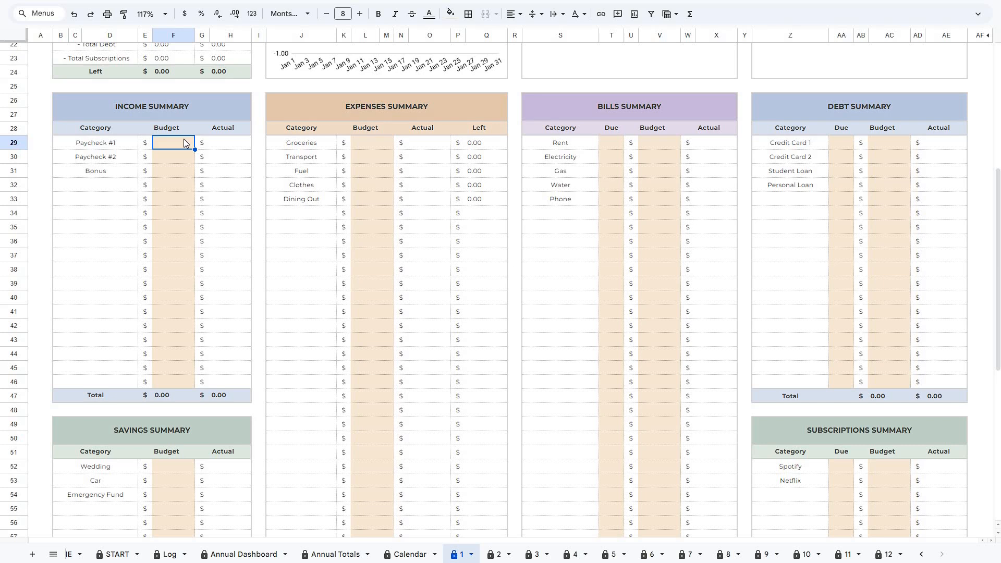
text(2500)
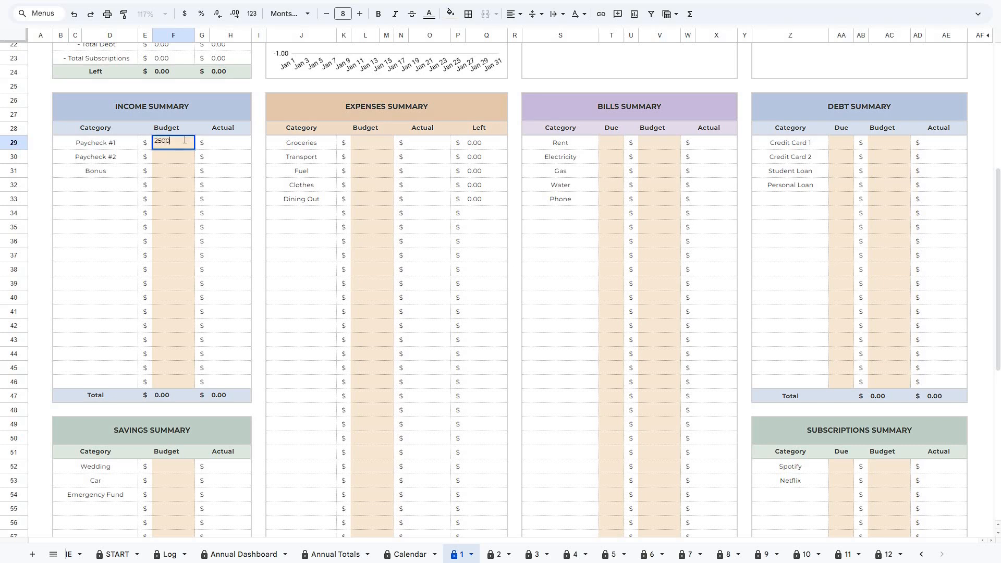
key(Return)
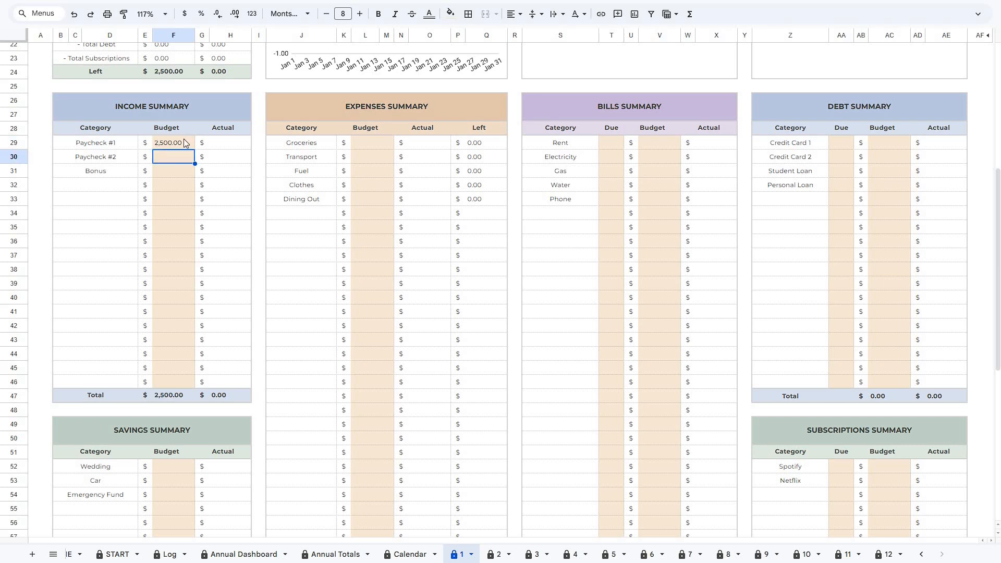
text(1500)
key(Return)
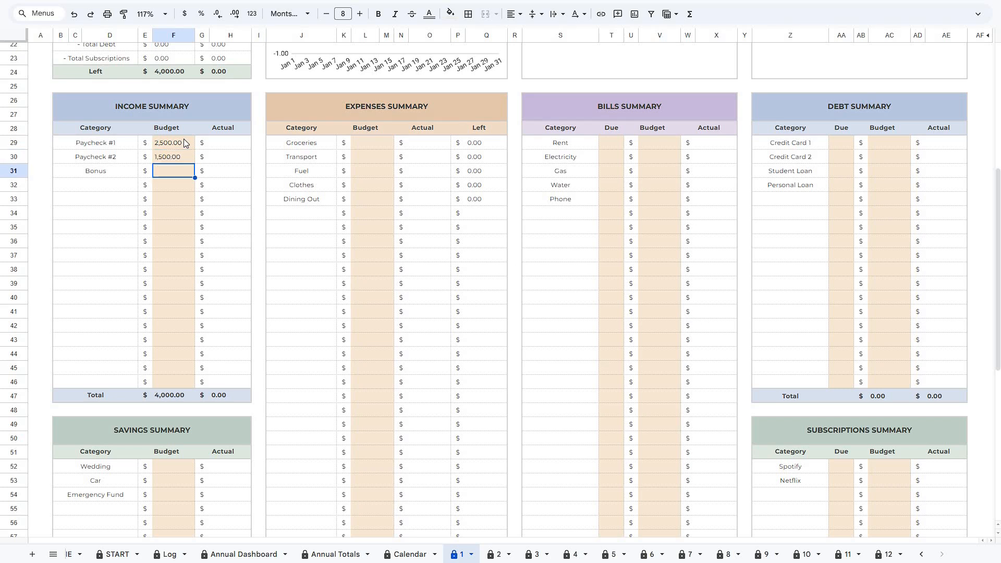
text(500)
key(Return)
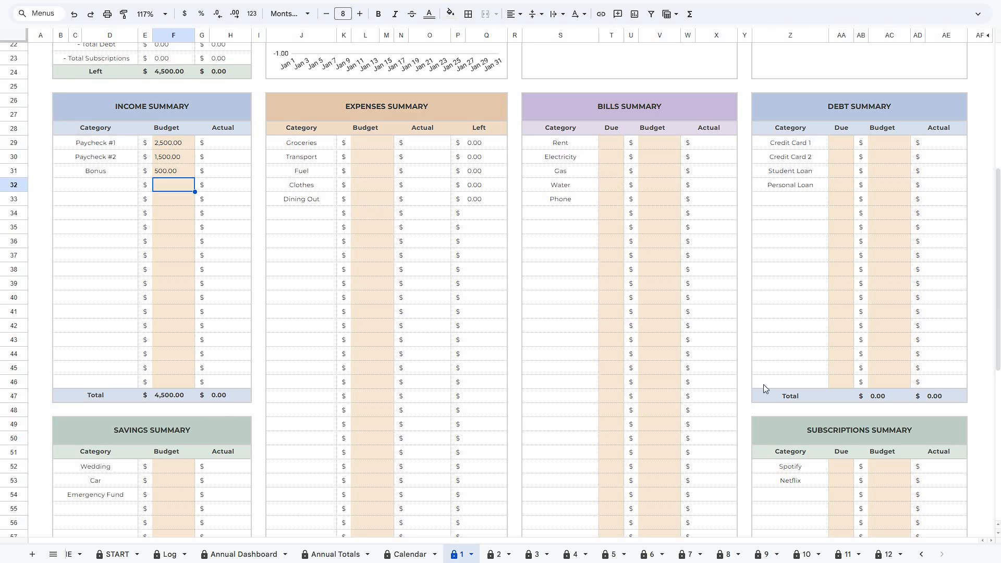
Step: Check Left to Budget, and set the expense budgets to Groceries 750, Transport 100, Fuel 120, Clothes 80 and Dining Out 50
scroll(480, 190, up, 6)
click(364, 111)
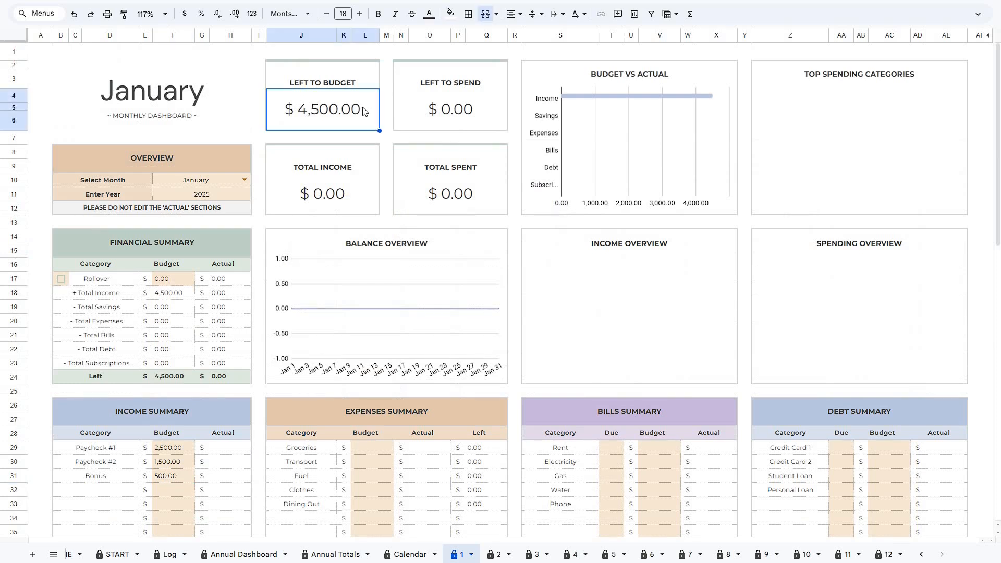
scroll(367, 125, down, 6)
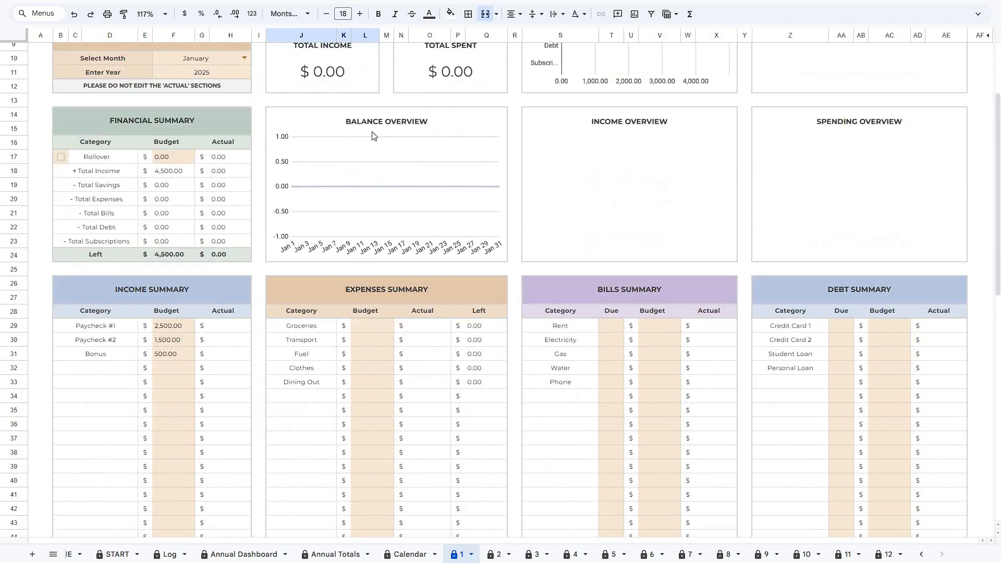
click(377, 204)
text(750)
key(Return)
text(100)
key(Return)
text(120)
key(Return)
text(80 50)
key(Return)
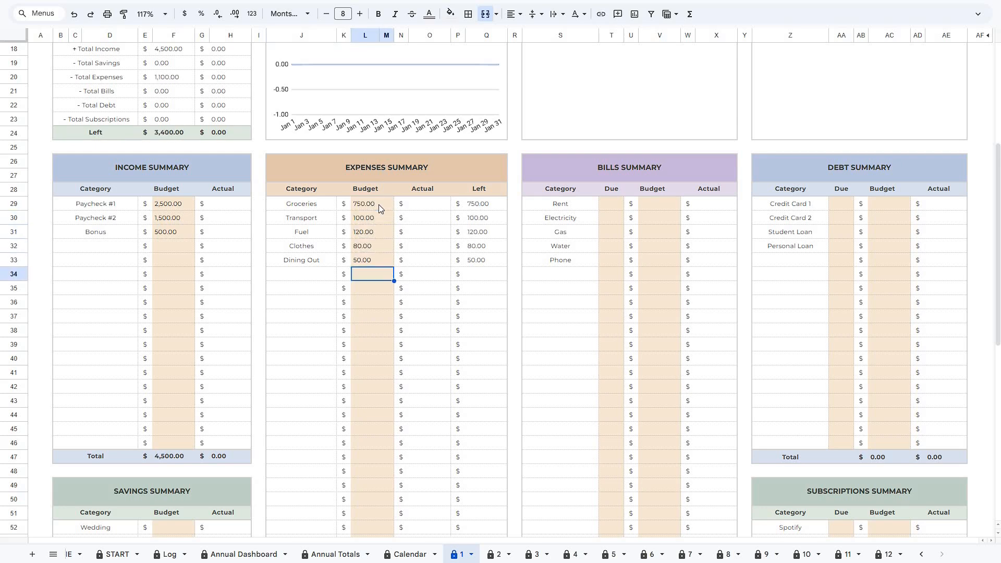
Step: Recheck Left to Budget, and set the savings budgets to 500 for Wedding, 400 for Car and 150 for Emergency Fund
scroll(378, 204, up, 6)
click(337, 120)
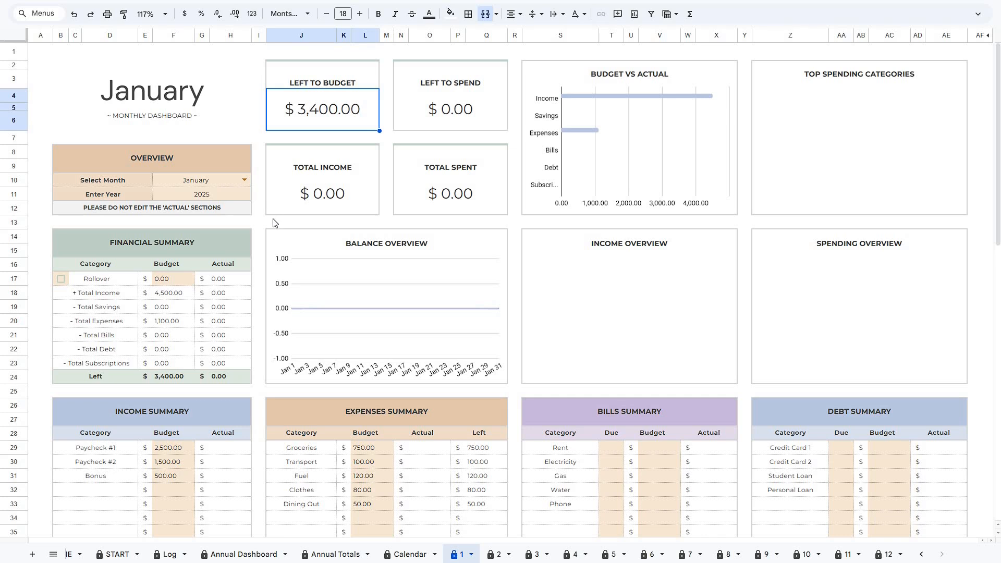
scroll(267, 218, down, 10)
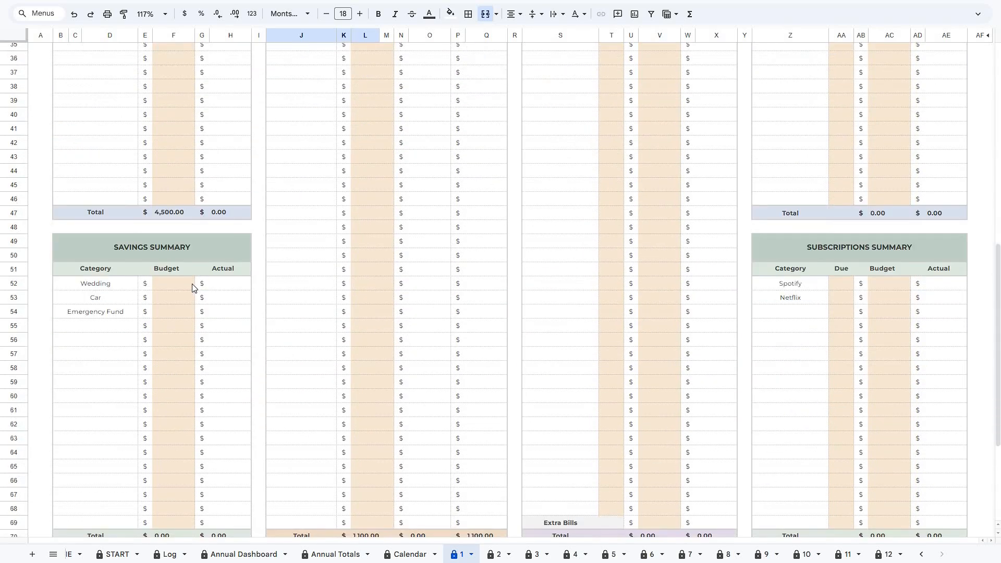
click(193, 285)
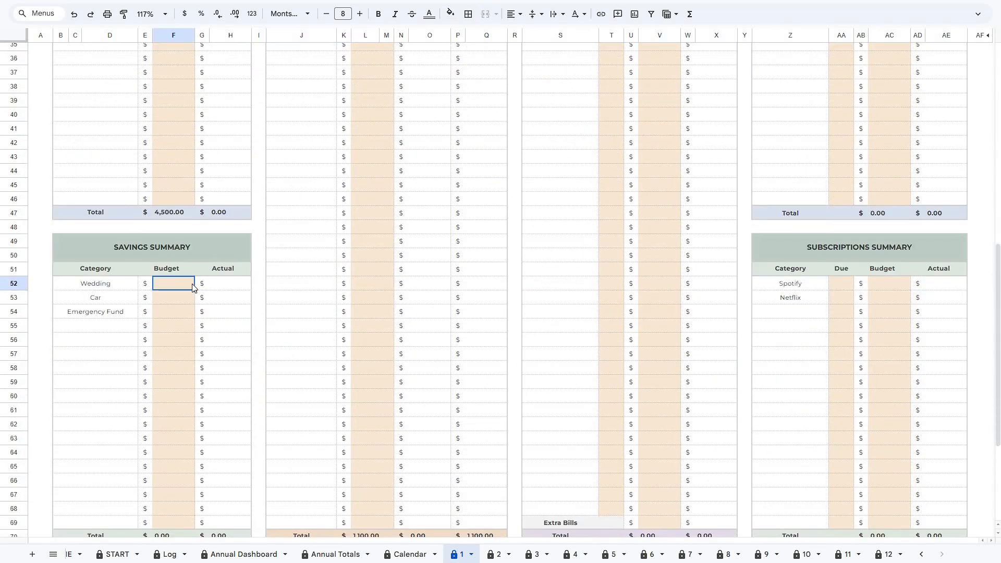
text(500)
key(Return)
text(400 150)
key(Return)
Step: In the bills summary, set the budgets to Rent 1000, Electricity 85, Gas 120, Water 50 and Phone 40
scroll(667, 209, up, 4)
click(667, 142)
text(1000)
key(Return)
text(85)
key(Return)
text(120 50 40)
key(Return)
Step: In the debt summary, set the budgets to Credit Card 1 100, Credit Card 2 150, Student Loan 300 and Personal Loan 200
click(905, 139)
text(100 150)
key(Return)
text(300 200)
key(Return)
Step: In the subscriptions summary, set the budget to 15 for both Spotify and Netflix
scroll(905, 138, down, 5)
click(874, 223)
text(15)
key(Return)
text(15)
key(Return)
click(672, 473)
Step: Set the due days of the bills to Rent 3, Electricity 8, Gas 15, Water 10 and Phone 23
scroll(664, 370, up, 5)
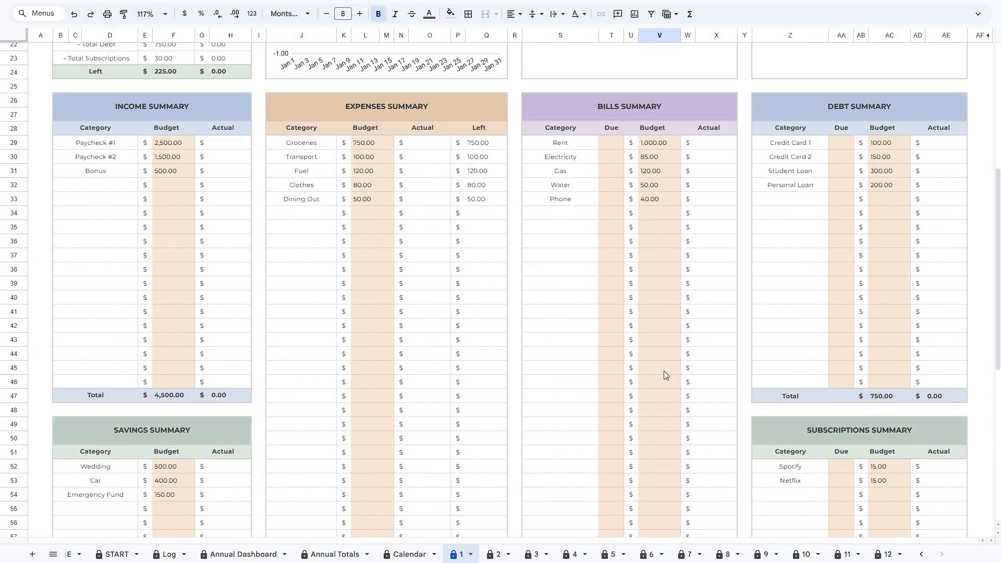
click(608, 141)
text(3)
key(Return)
text(8)
key(Return)
text(15)
key(Return)
text(10)
key(Return)
text(23)
key(Return)
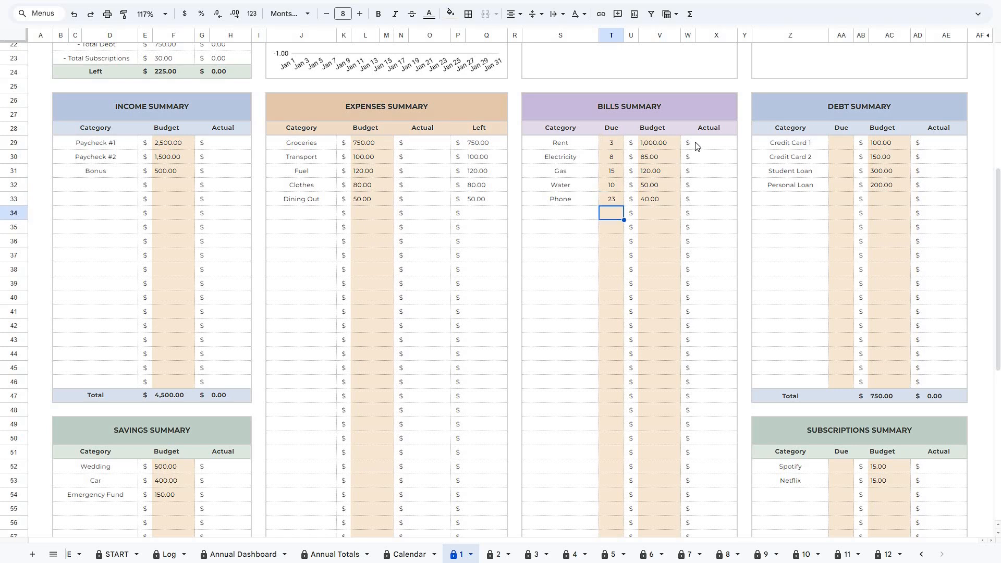
Step: Set the due days of the debts to Credit Card 1 7, Credit Card 2 24, Student Loan 18 and Personal Loan 12
click(839, 142)
text(5)
key(Return)
text(24)
key(Return)
text(18)
key(Return)
text(12)
key(Return)
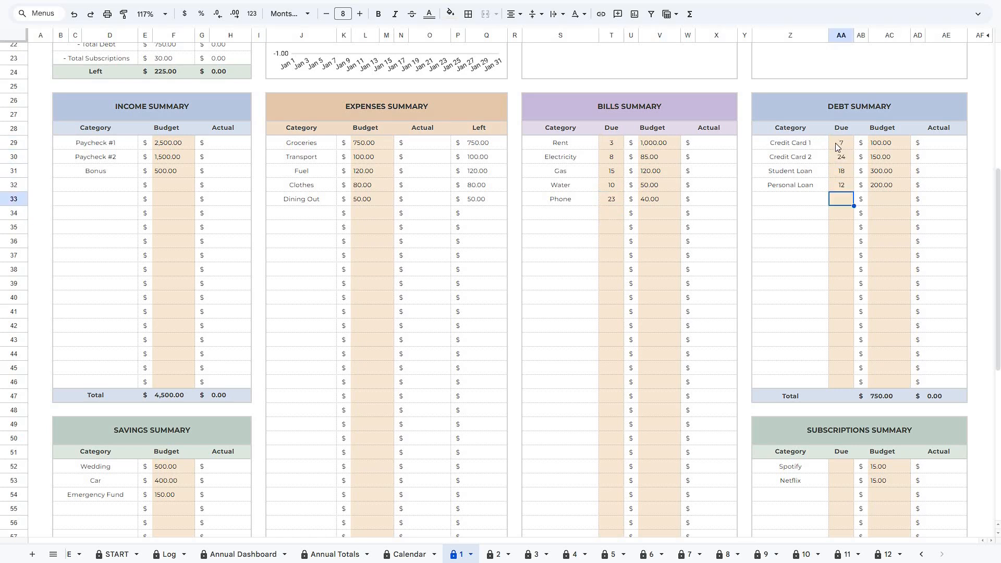
Step: Set the due days of the subscriptions to 5 for Spotify and 20 for Netflix
scroll(831, 193, down, 5)
click(839, 221)
text(5)
key(Return)
text(20)
key(Return)
Step: Check the January dashboard and the budgets carried over to monthly sheets 2 through 7, and return to sheet 1
scroll(531, 114, up, 10)
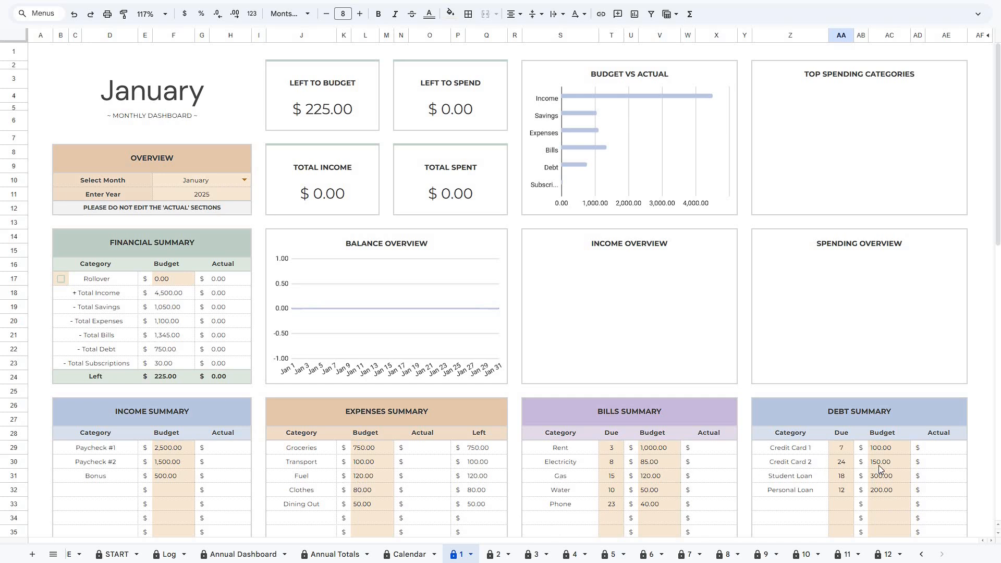
click(498, 554)
click(535, 554)
click(574, 554)
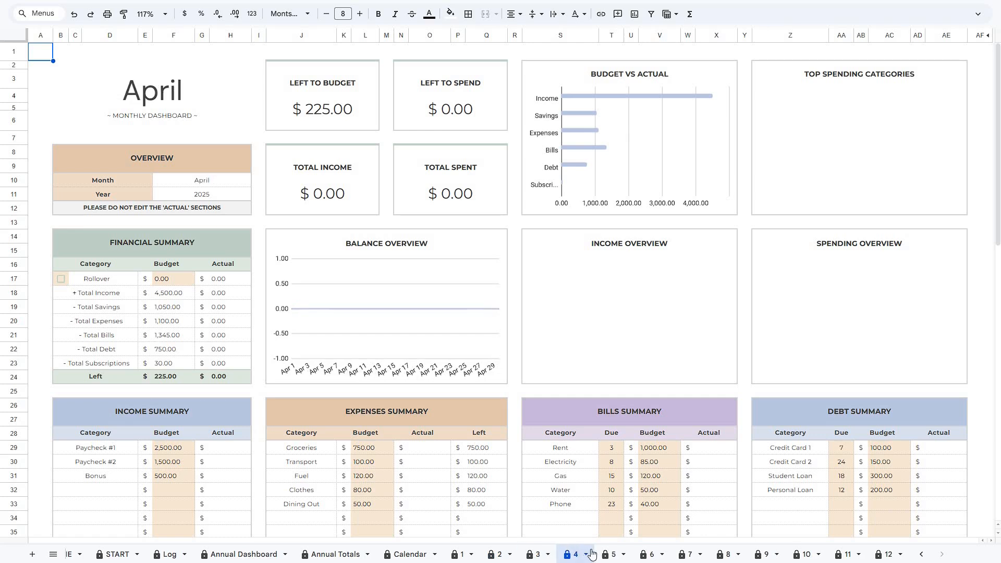
click(614, 554)
click(651, 554)
click(684, 554)
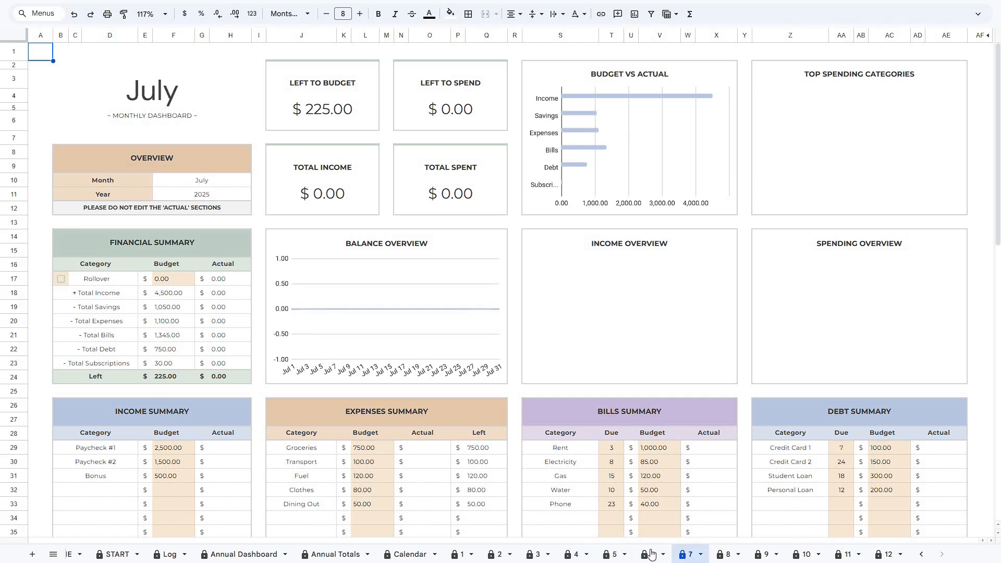
click(463, 554)
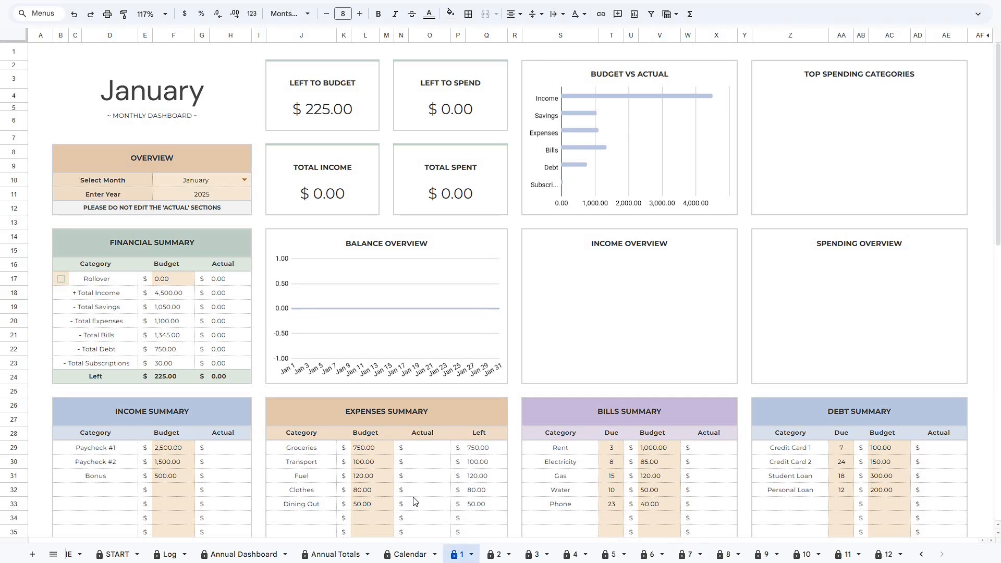
Step: Enable Rollover in January's financial summary and check its actual and budget amounts
click(60, 280)
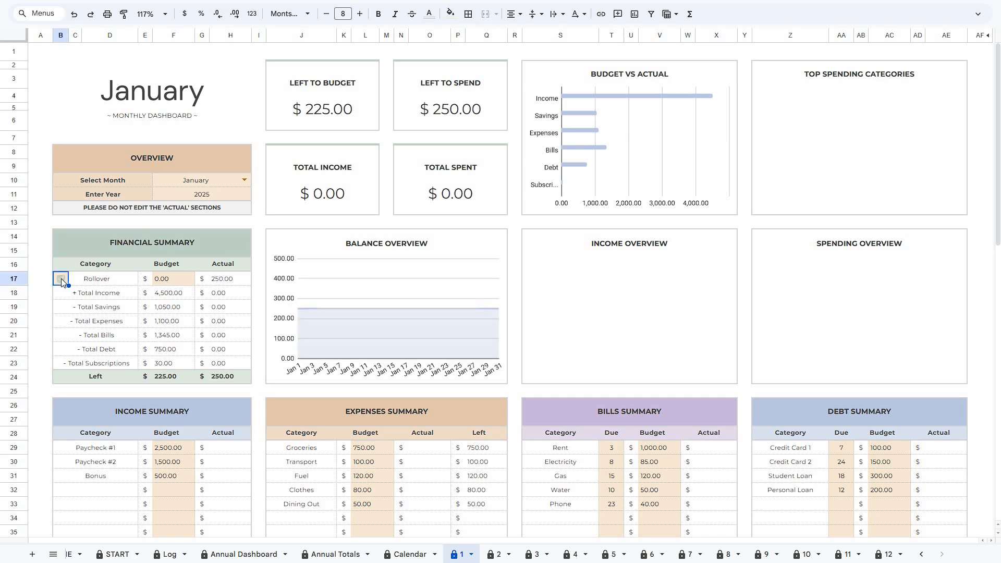
click(238, 284)
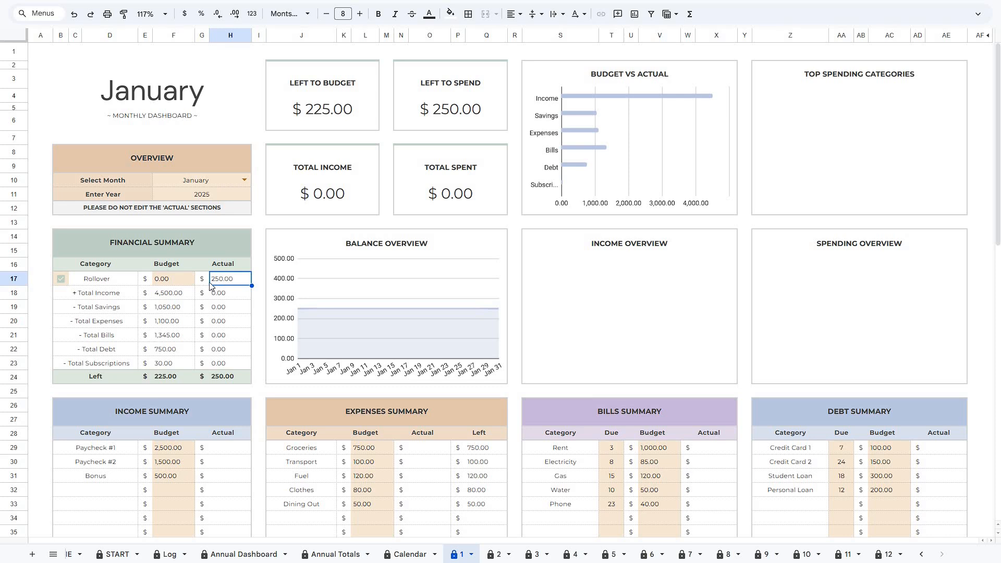
click(189, 285)
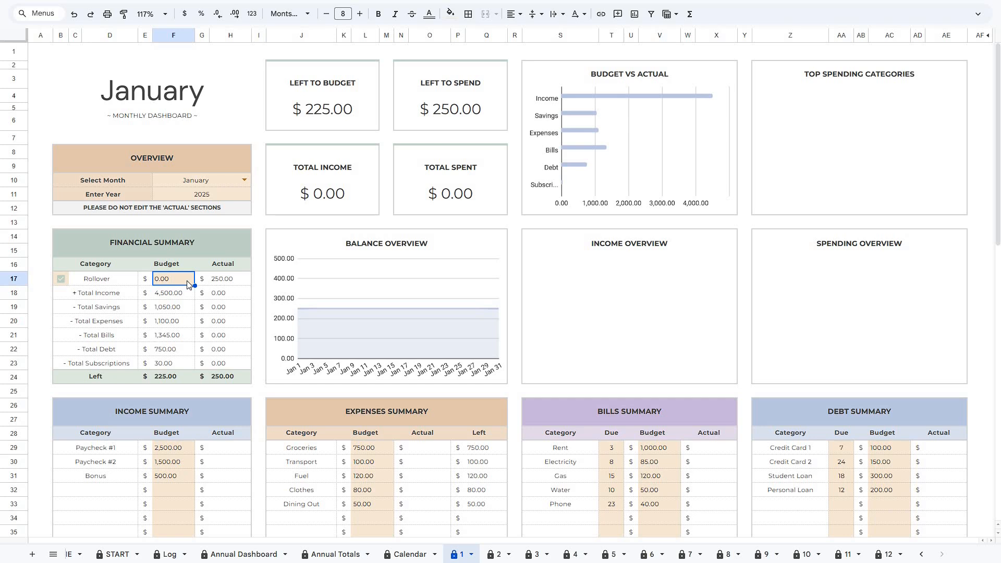
scroll(189, 285, down, 5)
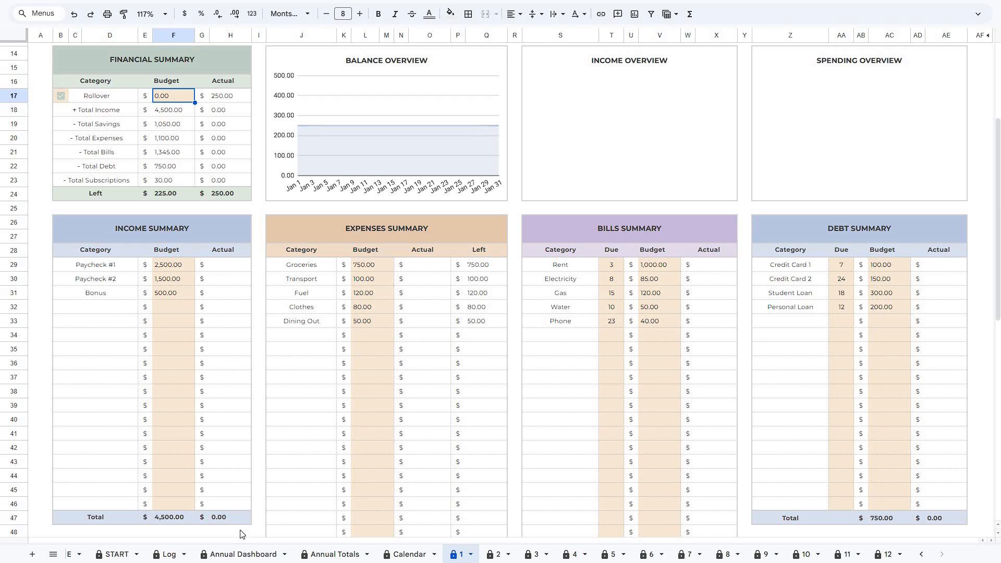
Step: Open the Log sheet and look over the transactions tracker's Date, Type, Category and Amount columns
click(209, 555)
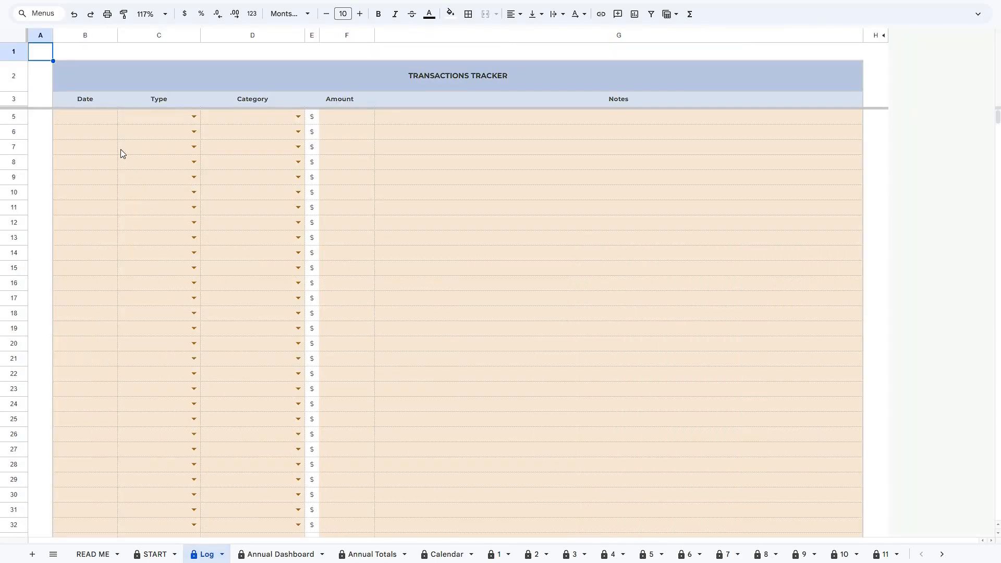
click(111, 122)
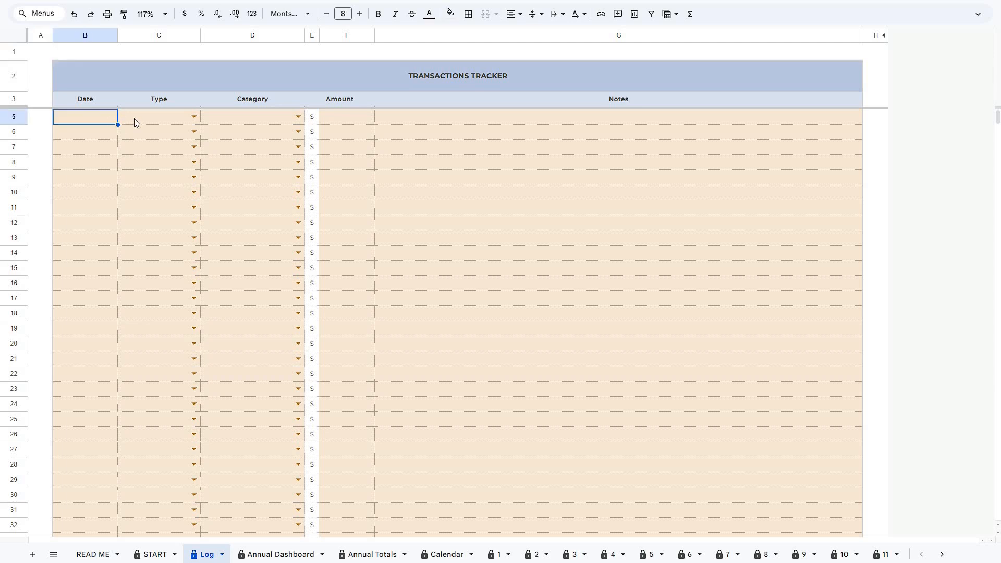
click(144, 122)
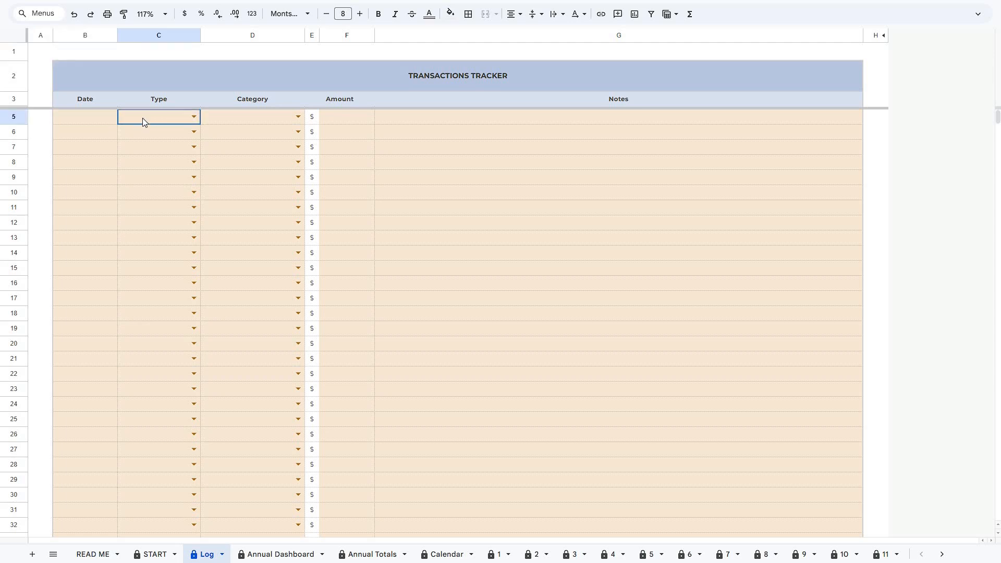
click(247, 123)
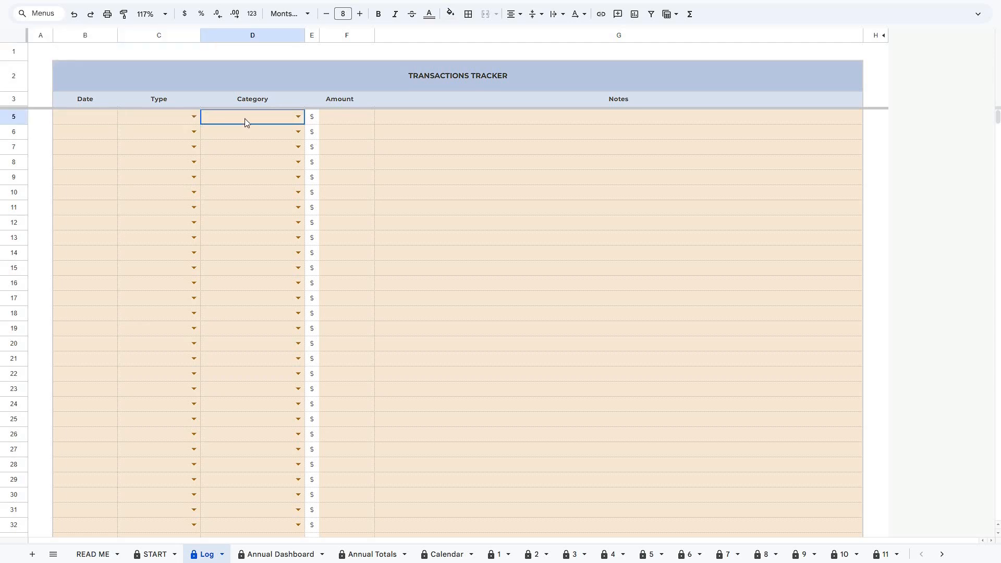
click(349, 117)
Step: Log an Income transaction of 2500 for Paycheck #1 dated 1 Jan 2025, and check it on budget sheet 1
click(112, 121)
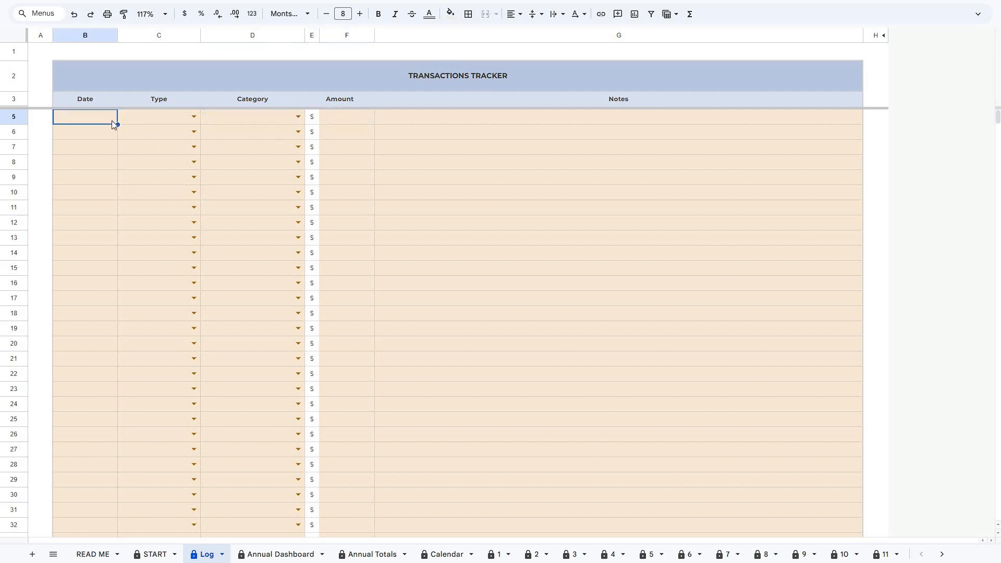
text(1/1)
key(Tab)
double_click(128, 121)
click(127, 131)
double_click(214, 118)
click(241, 131)
click(345, 115)
text(2500)
key(Return)
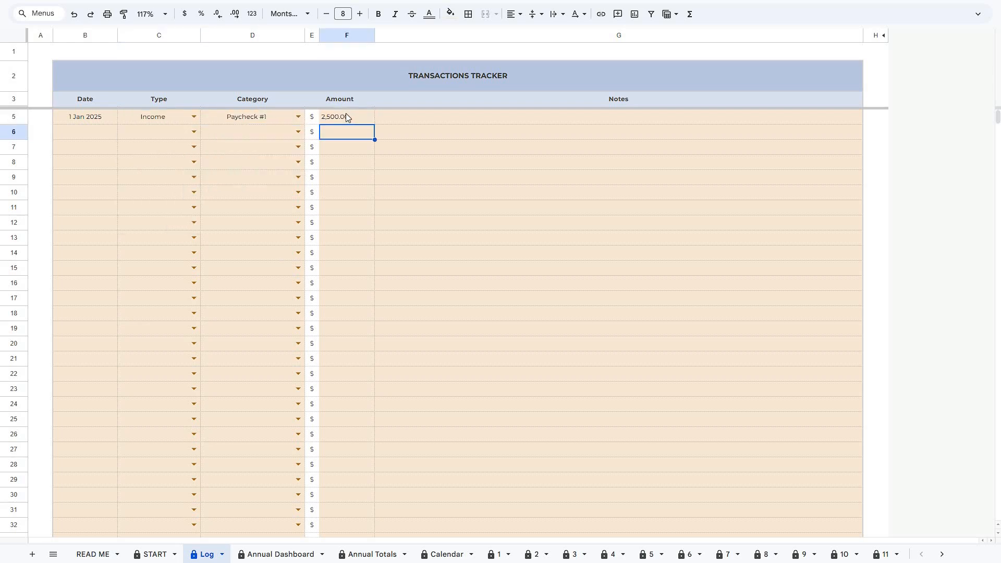
click(494, 554)
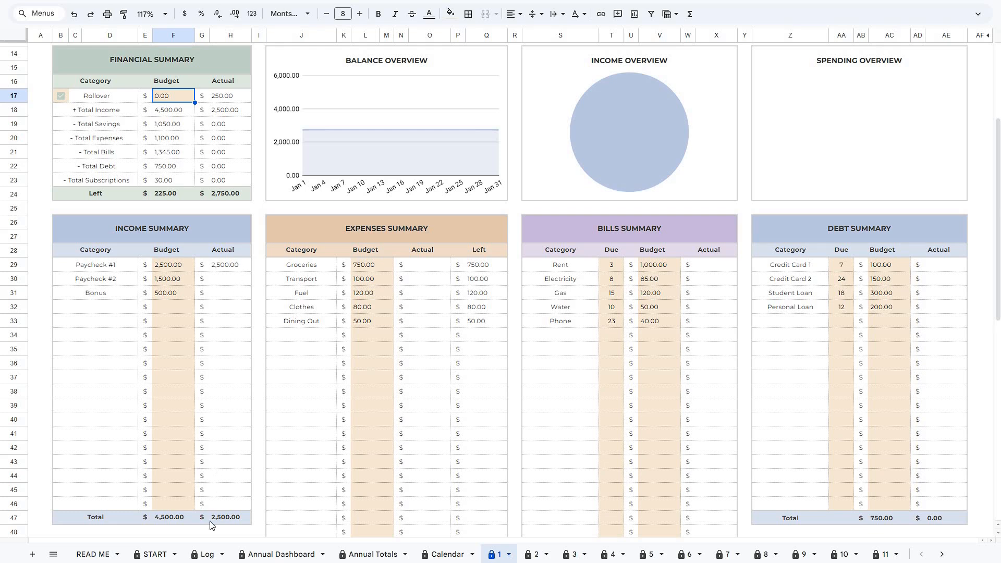
Step: In the Log sheet, add an Expenses transaction of 150 for Groceries dated 2 Jan 2025
click(207, 554)
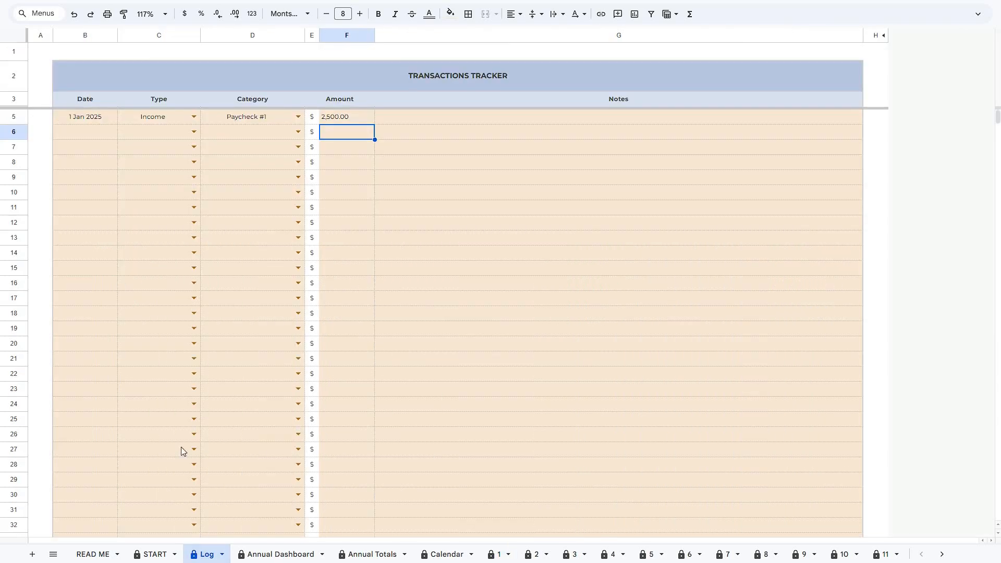
click(105, 136)
text(2 Jan 2025)
key(Tab)
double_click(157, 131)
click(156, 166)
double_click(261, 129)
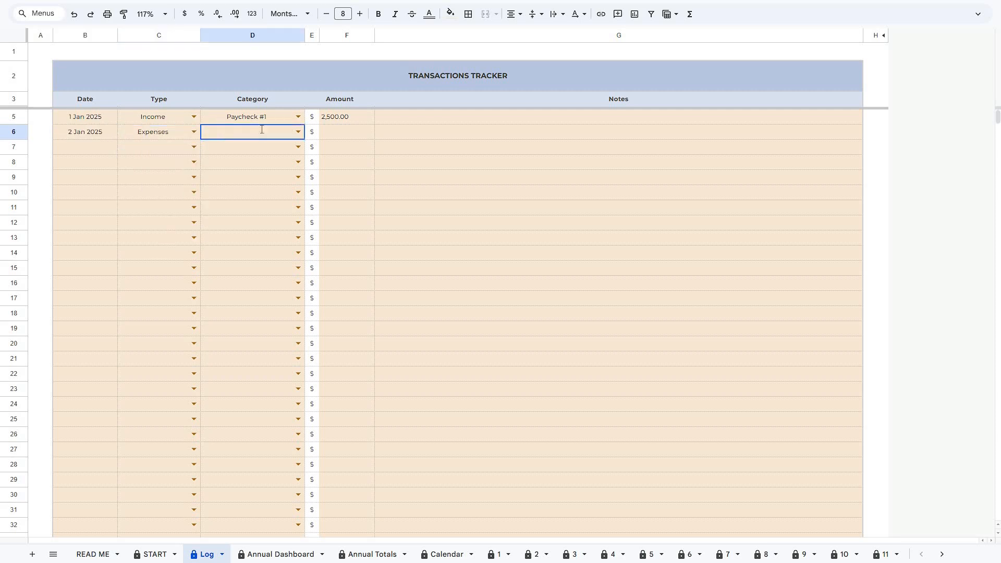
click(341, 136)
text(150)
Step: Log a Bills transaction of 1000 for Rent dated 3 Jan 2025
click(94, 145)
text(3 Jan 2025)
double_click(146, 147)
click(137, 207)
double_click(251, 147)
click(360, 148)
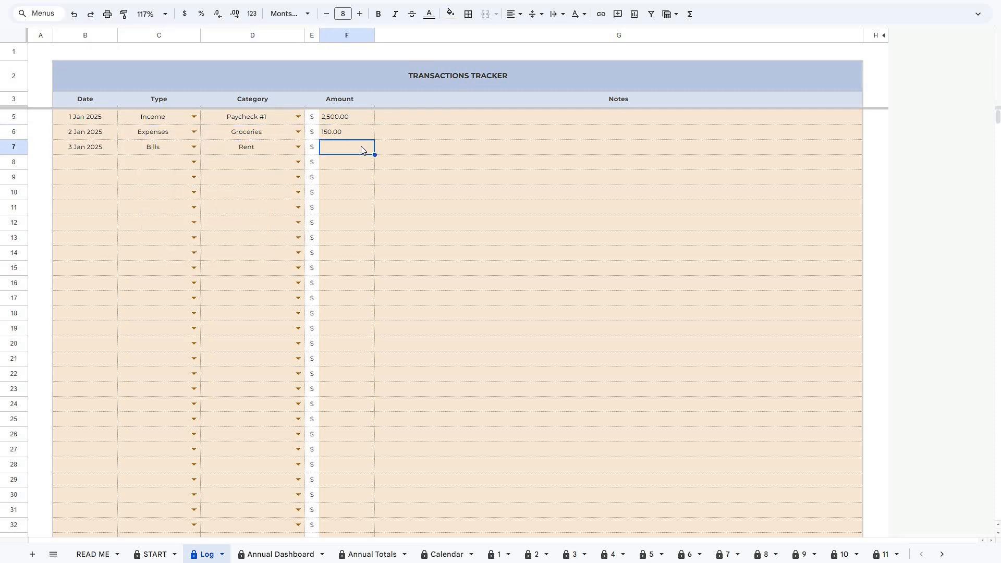
text(1000)
key(Return)
Step: Log a Debt transaction of 100 for Credit Card 1 dated 3 Jan 2025
click(105, 165)
text(3 Jan 2025)
double_click(147, 164)
click(148, 236)
double_click(247, 163)
click(239, 179)
Step: Log a Savings transaction of 250 for Wedding dated 4 Jan 2025
click(104, 177)
text(4 Jan 2025)
double_click(151, 177)
click(157, 256)
double_click(250, 178)
click(244, 196)
click(338, 177)
text(250)
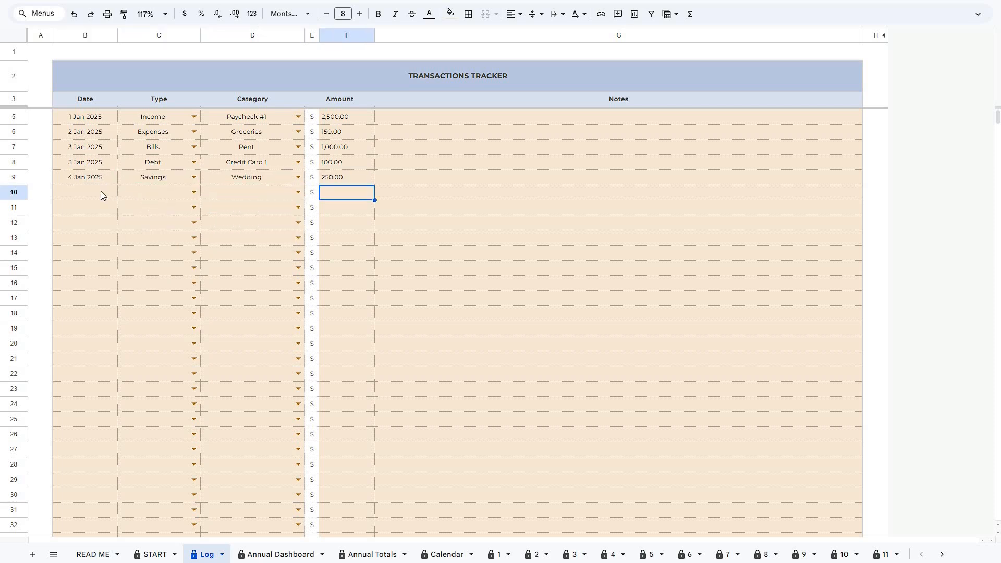
Step: Log a Subscriptions transaction of 15 for Spotify dated 5 Jan 2025
click(101, 192)
text(5 Jan 2025)
double_click(119, 193)
click(152, 288)
double_click(226, 193)
click(341, 189)
text(15)
key(Return)
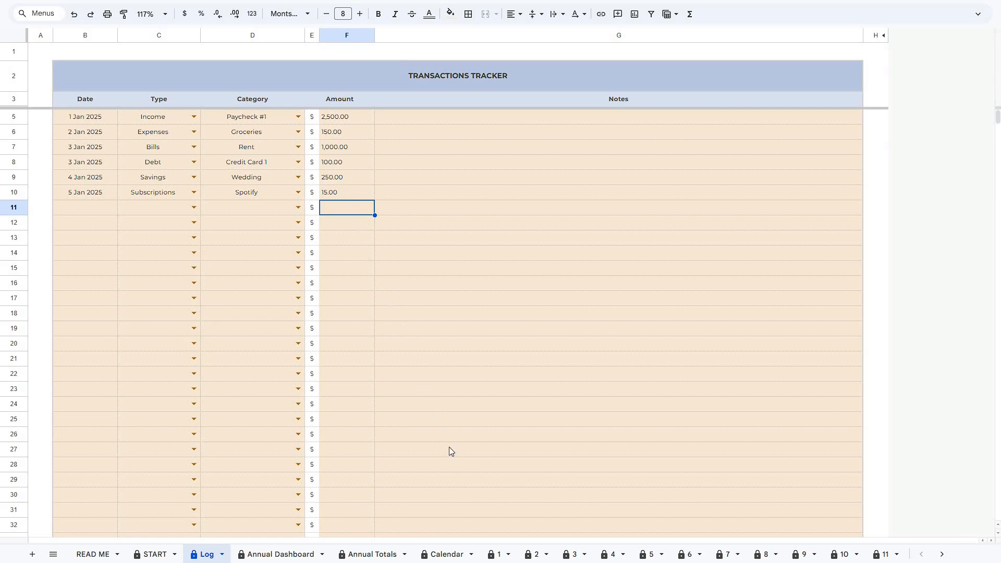
Step: On budget sheet 1, review Left to Budget, Left to Spend, Total Income, Total Spent and the Balance Overview chart
click(497, 554)
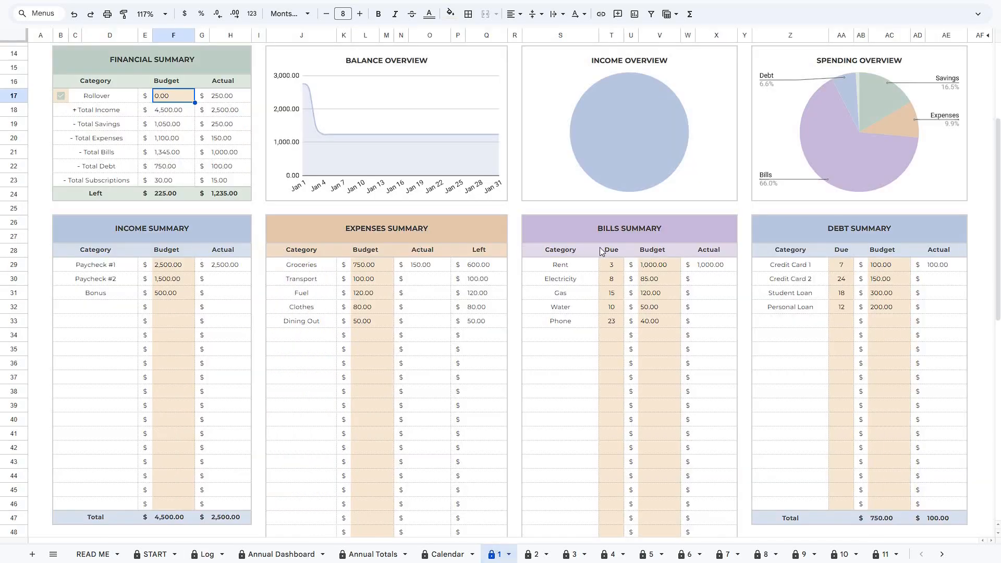
scroll(602, 252, up, 3)
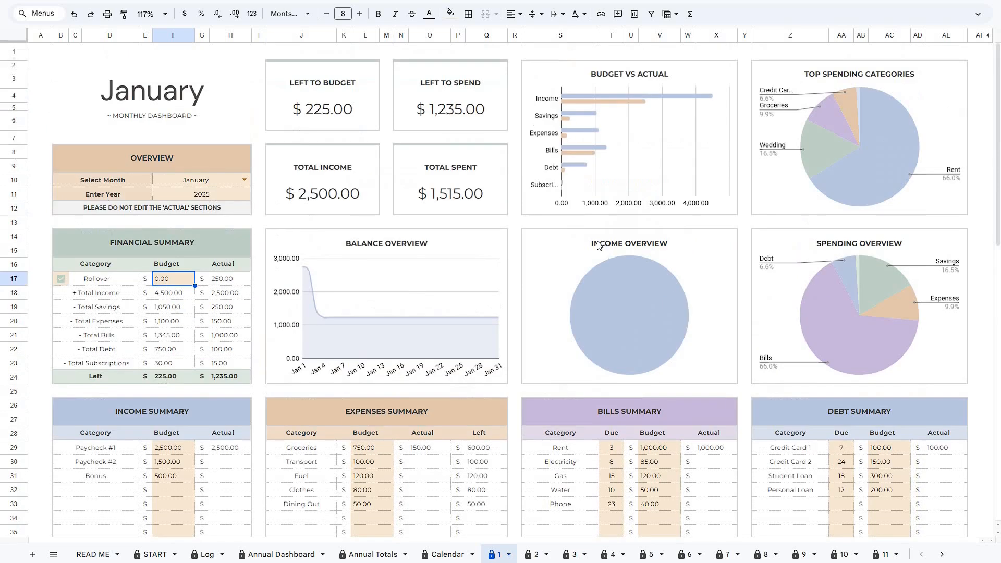
click(354, 114)
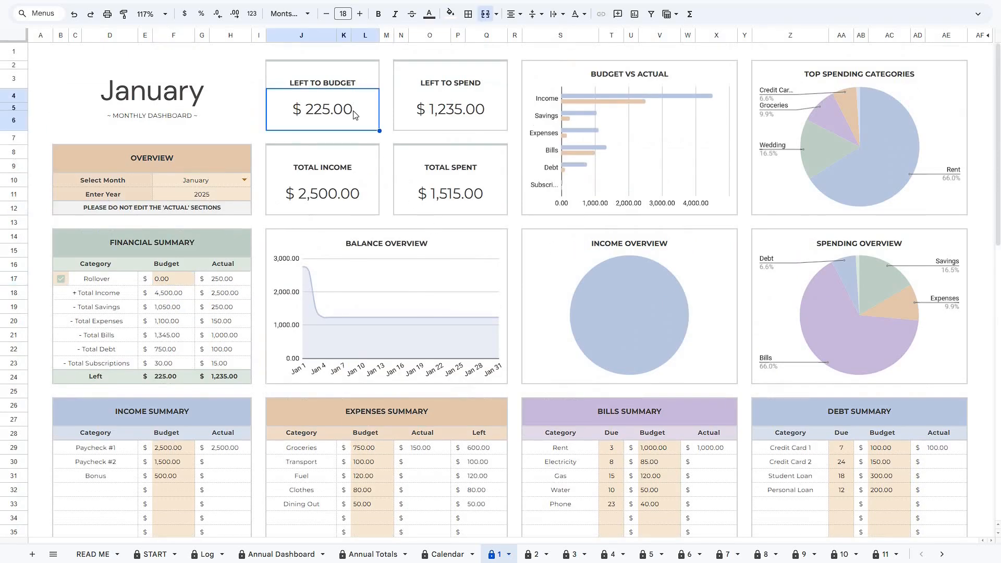
click(427, 120)
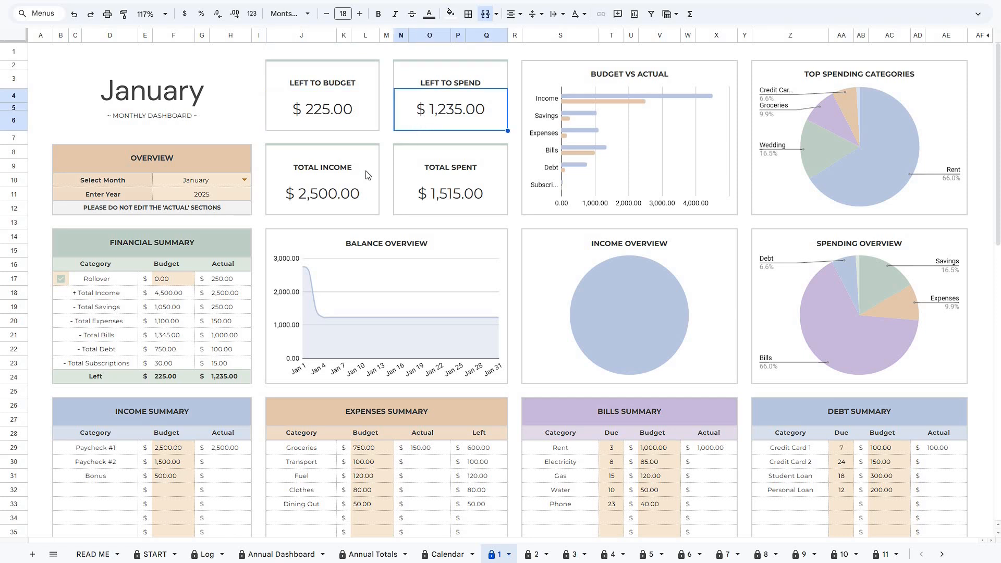
click(333, 202)
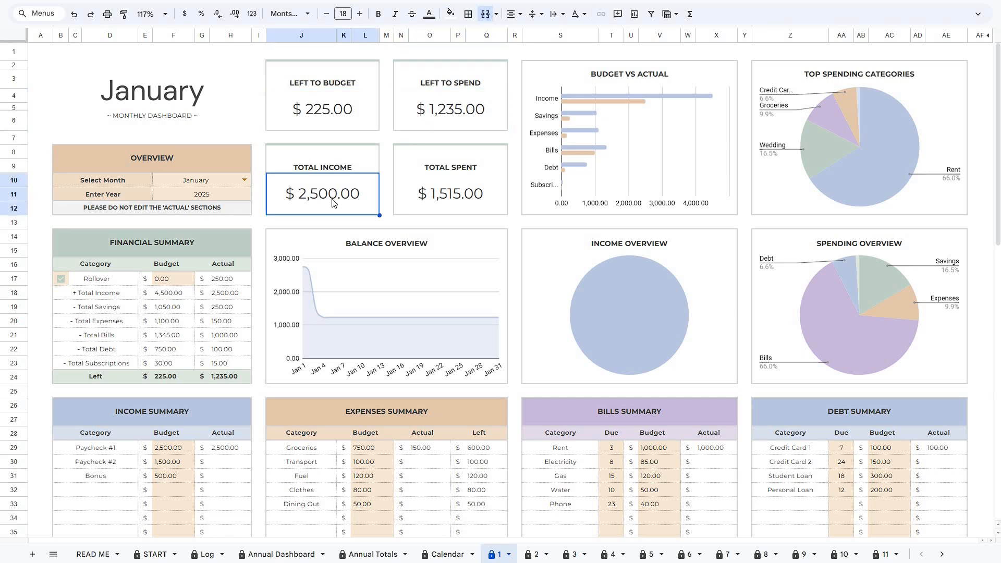
click(431, 200)
click(328, 267)
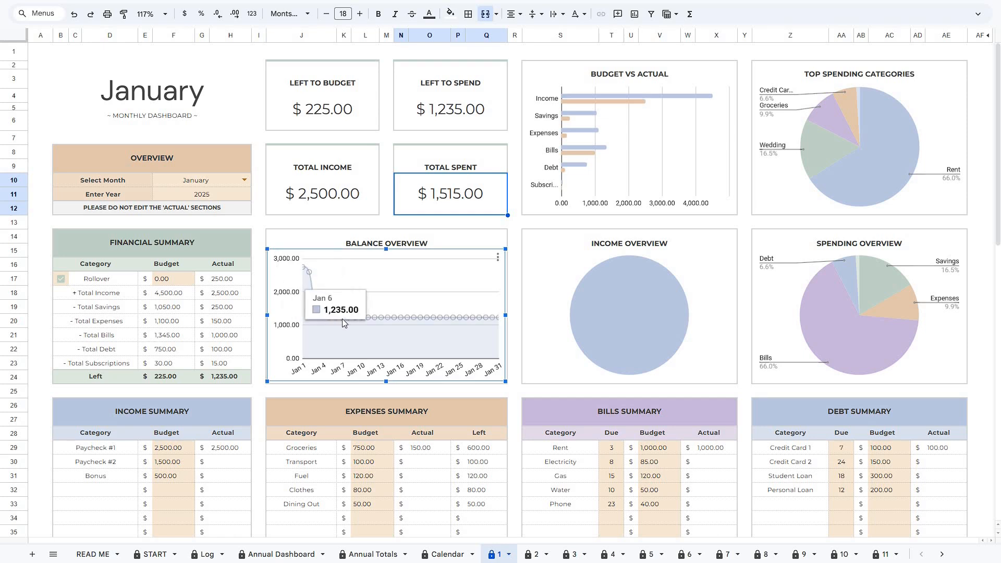
Step: Examine the January Budget vs Actual, Income Overview, Spending Overview and Top Spending Categories charts
click(590, 105)
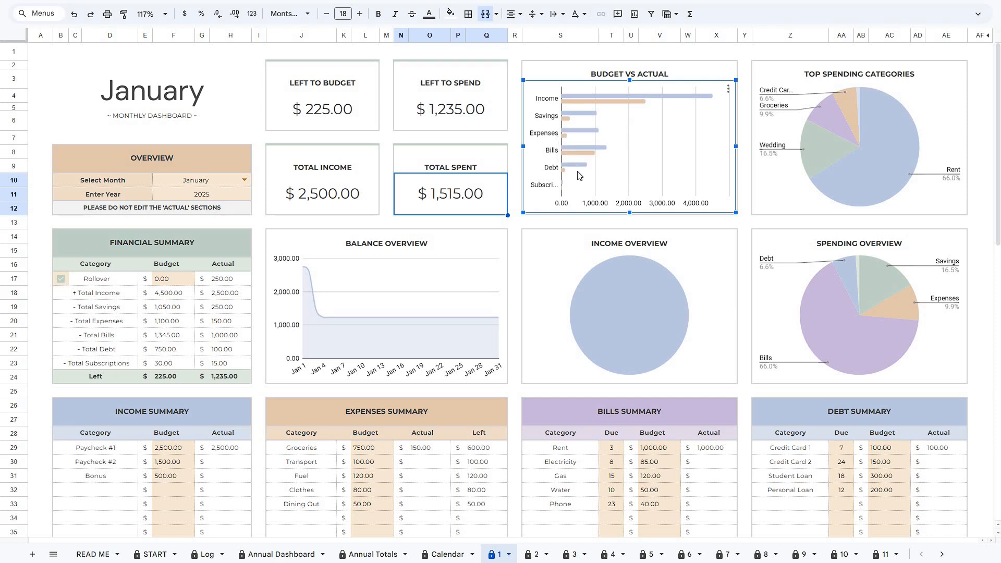
click(596, 260)
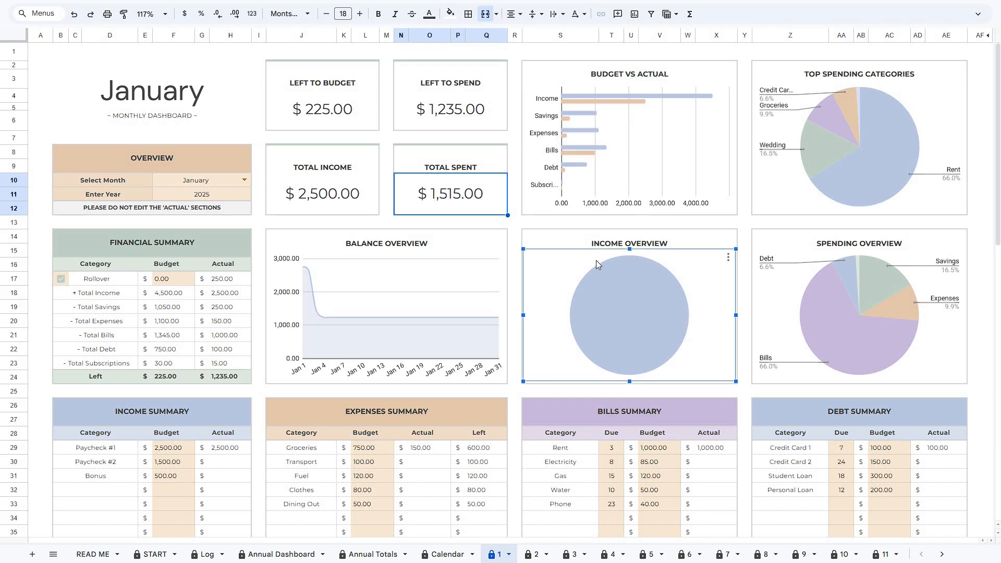
mouse_move(610, 279)
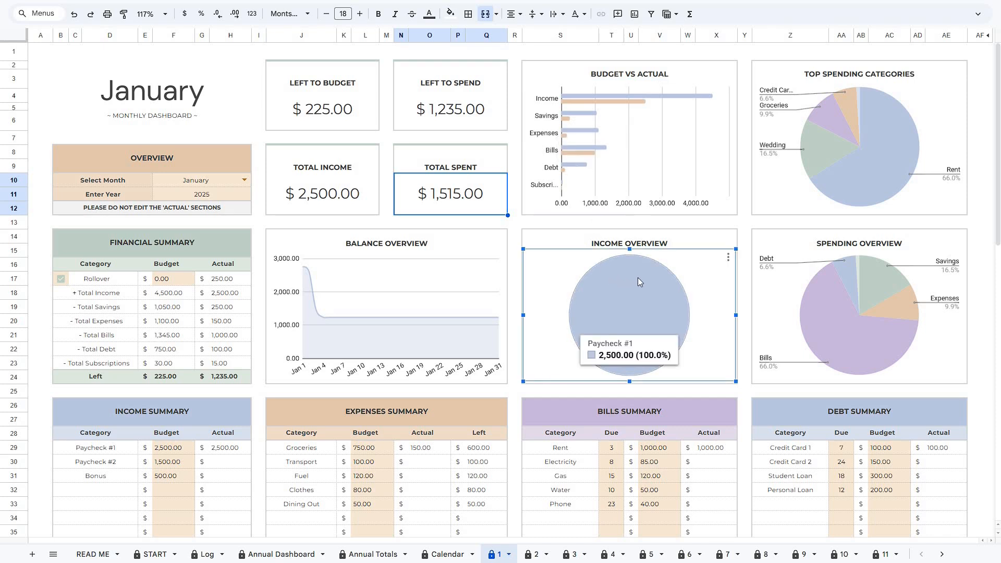
click(815, 271)
mouse_move(870, 282)
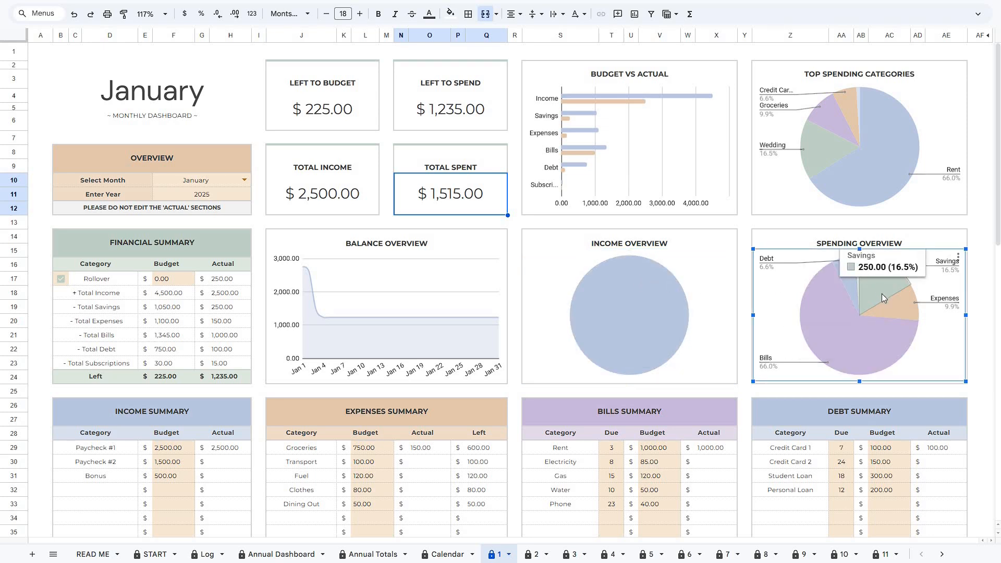
mouse_move(885, 305)
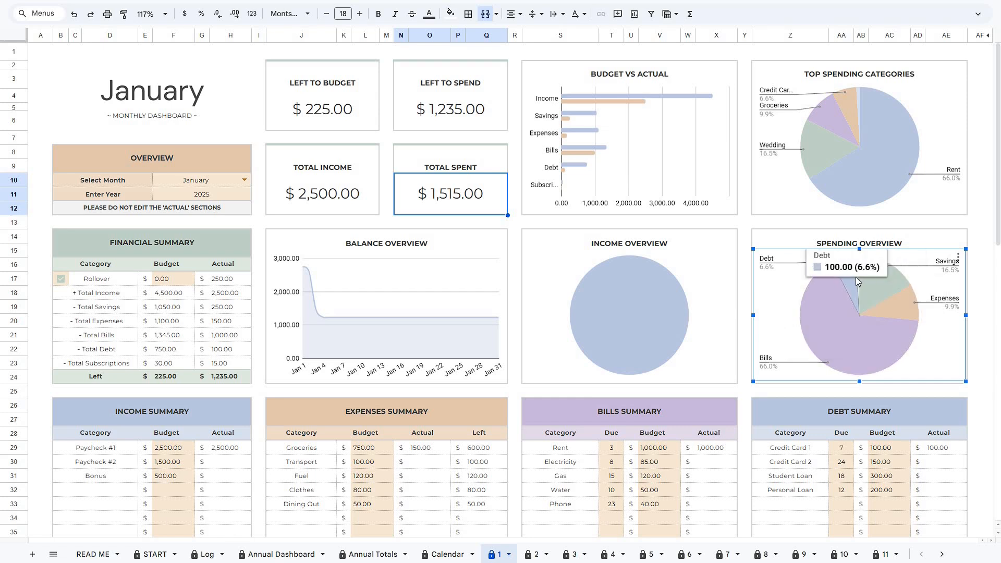
click(872, 166)
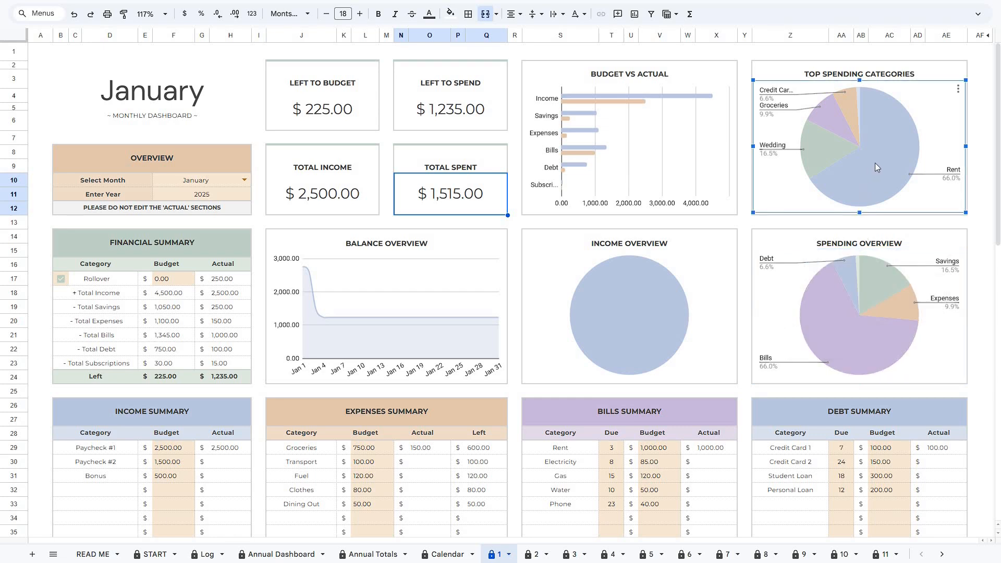
mouse_move(832, 174)
Step: Open the Calendar sheet and check its Month, Year and Starts On settings
click(447, 551)
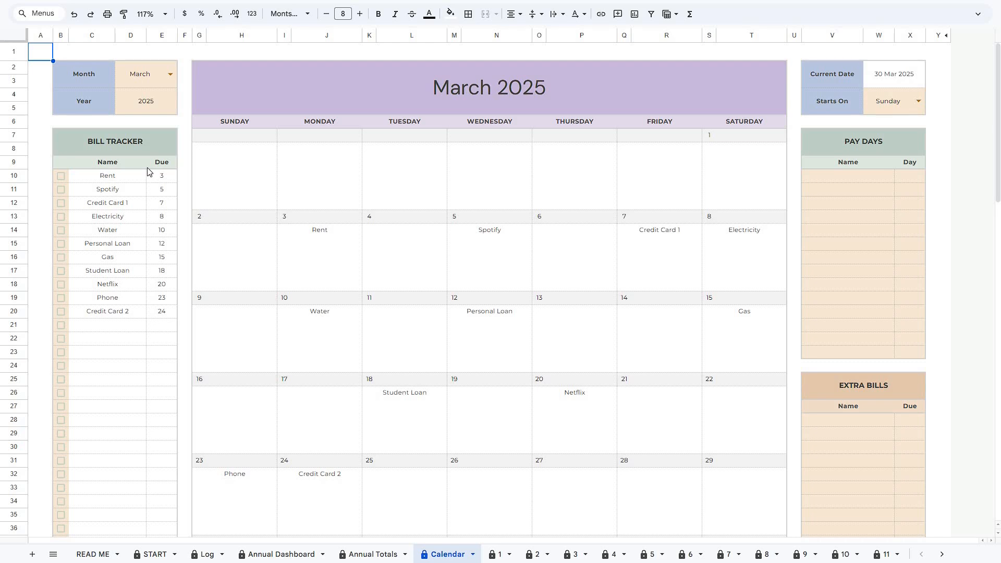
click(153, 79)
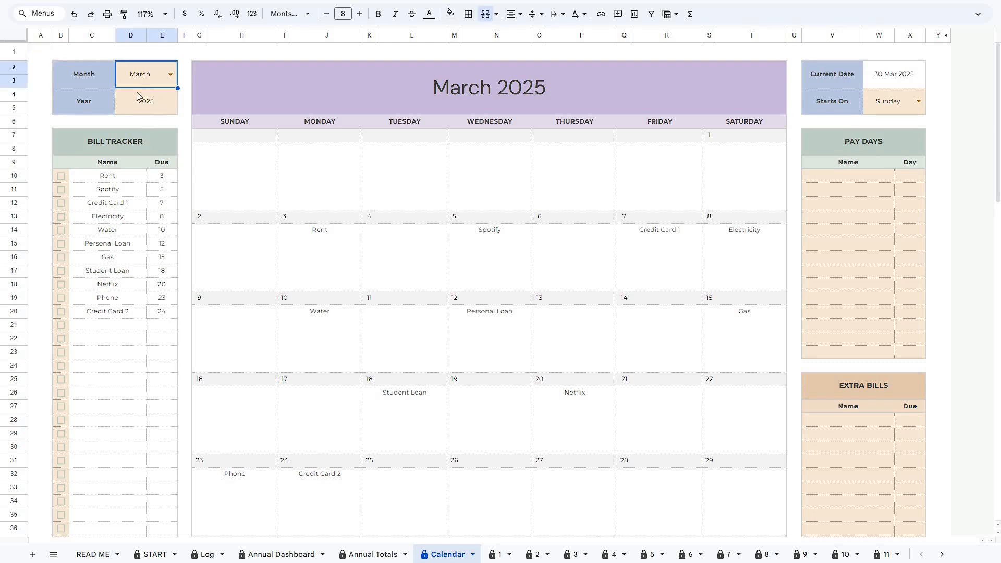
click(124, 111)
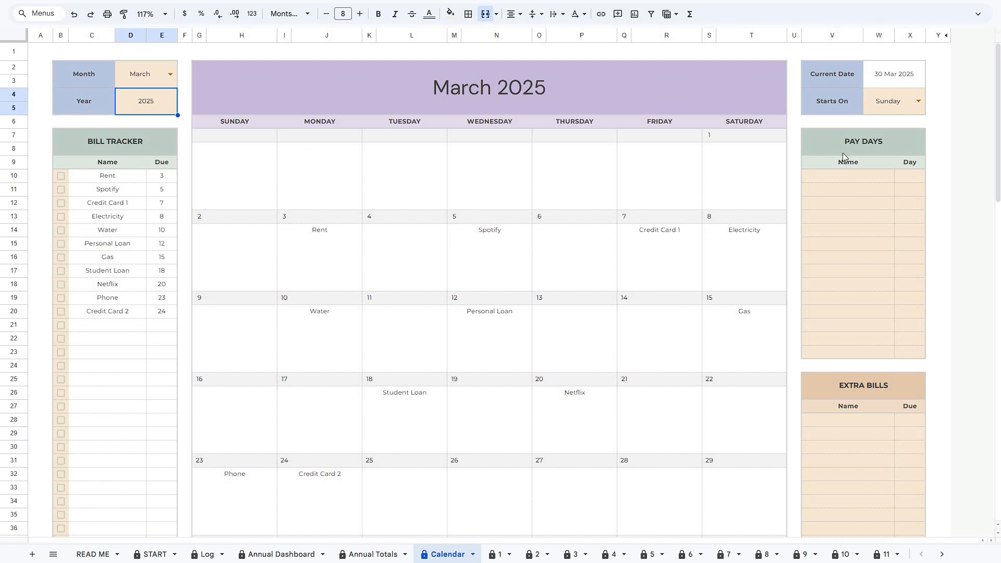
click(918, 102)
click(913, 136)
click(920, 108)
click(914, 124)
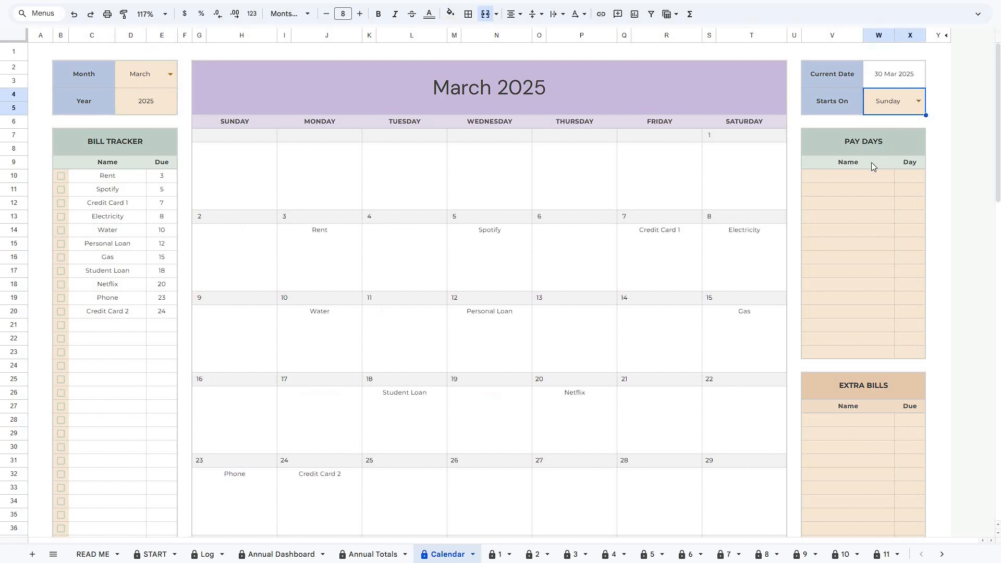
Step: Add two pay days to the calendar: Paycheck #1 on day 1 and Paycheck #2 on day 17
click(861, 179)
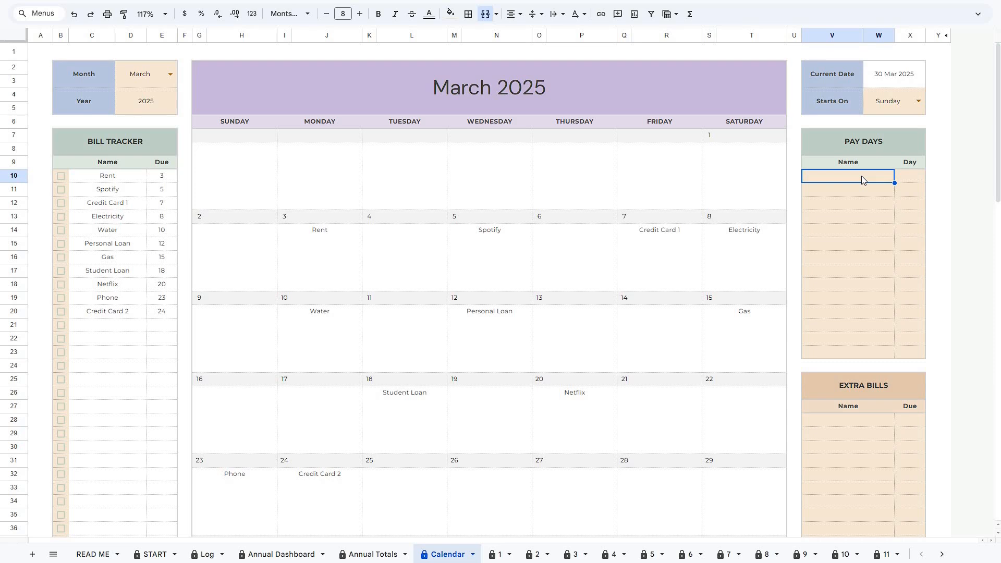
text(Paycheck #1)
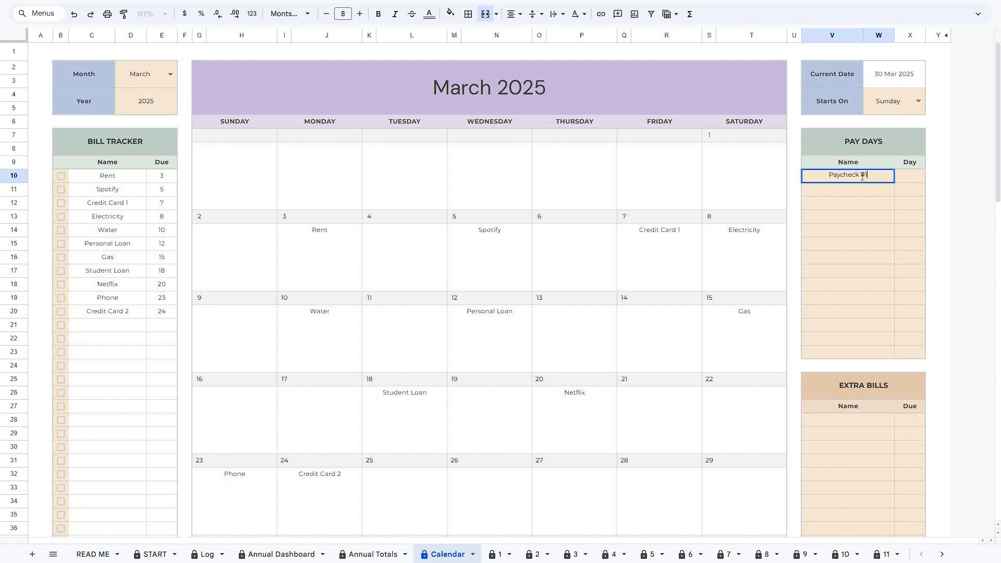
key(Tab)
text(1)
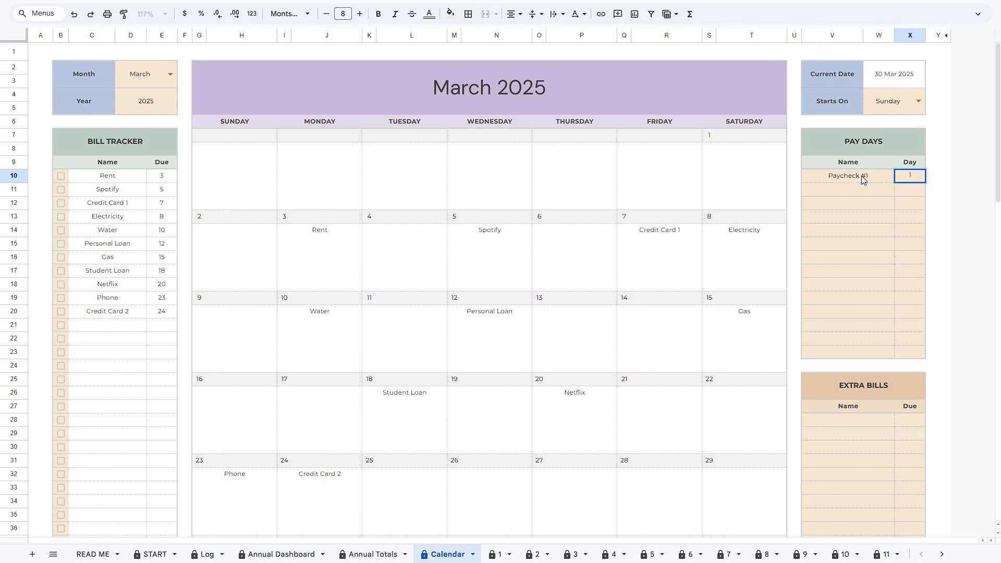
key(Return)
text(Paycheck #2)
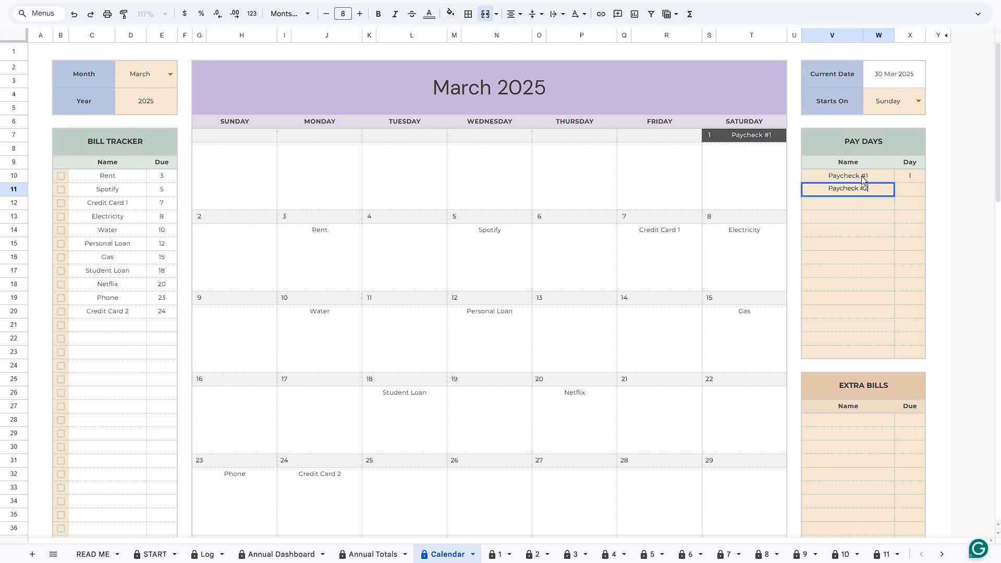
key(Tab)
text(17)
key(Return)
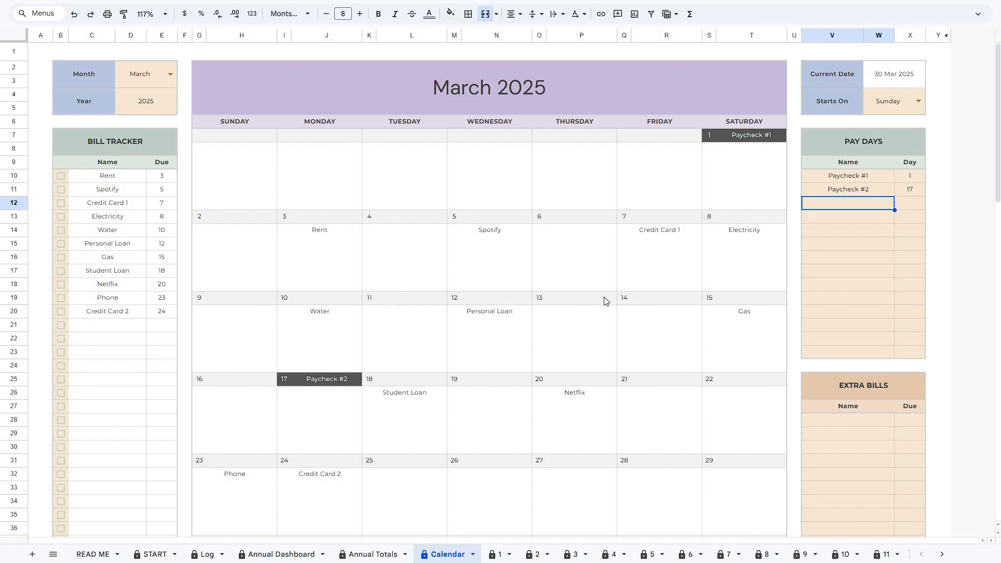
Step: Look over the lower weeks of the March calendar and the Extra Bills list
scroll(603, 296, down, 3)
click(845, 298)
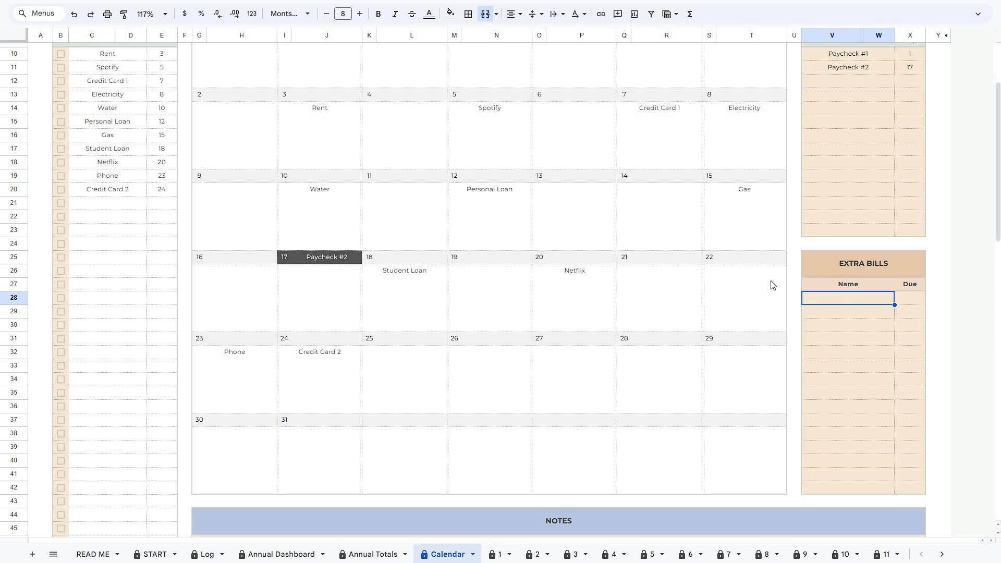
scroll(430, 199, up, 3)
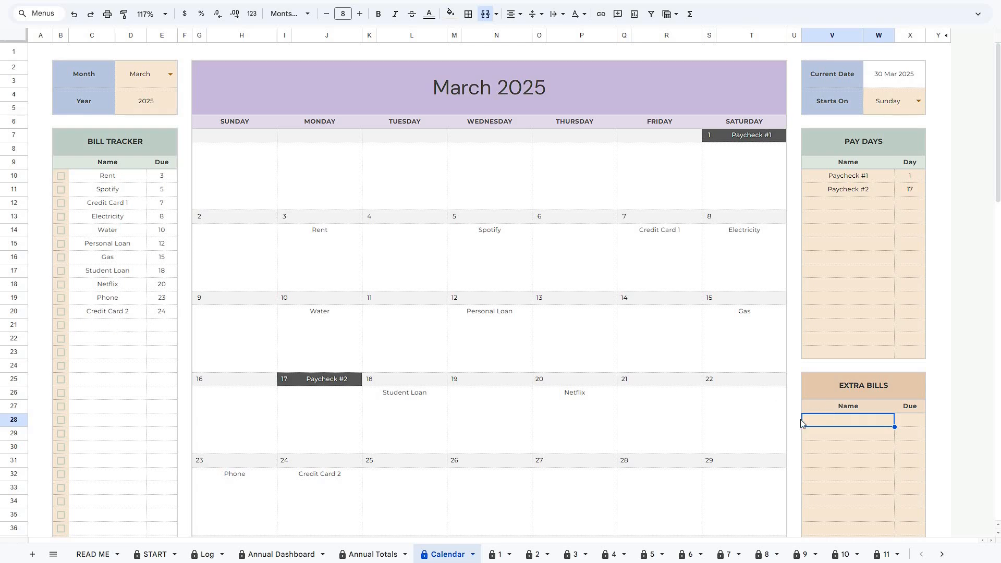
Step: Duplicate the Calendar sheet and rename the copy "calendar jan 25"
right_click(449, 555)
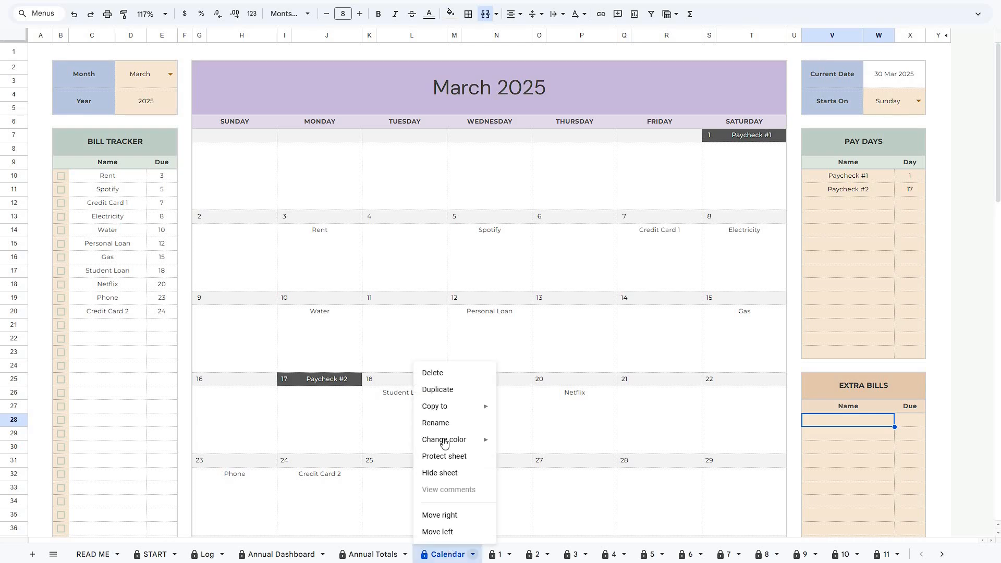
click(447, 391)
double_click(503, 555)
text(calendar jan 25)
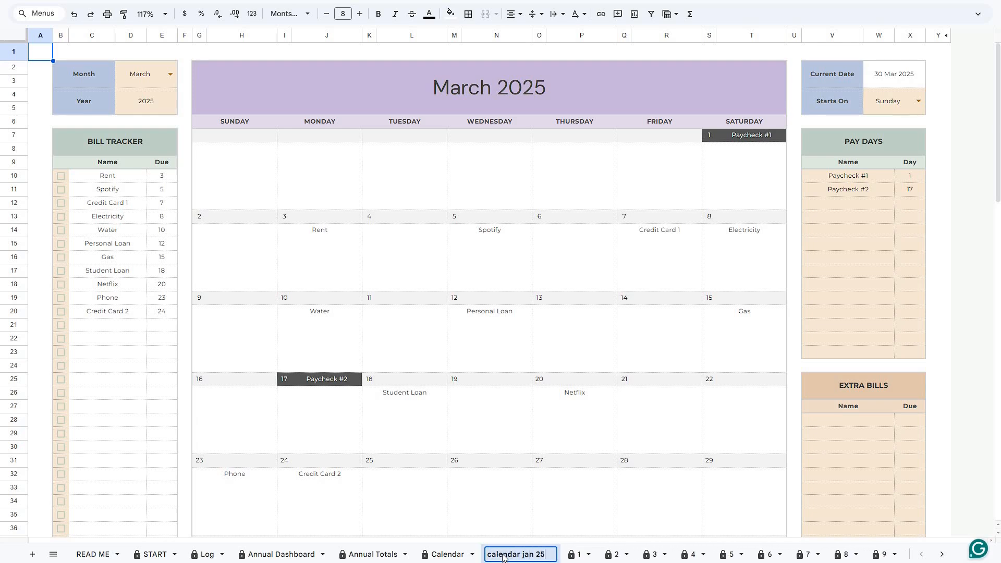
key(Return)
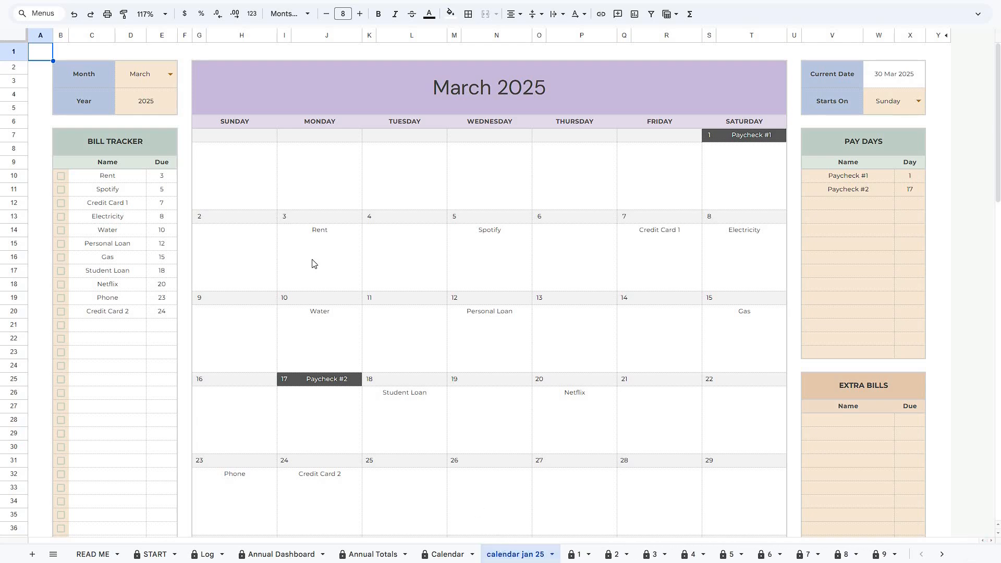
Step: Set the copied calendar's month to January and add an extra bill named Annual Bill due on day 5
click(172, 73)
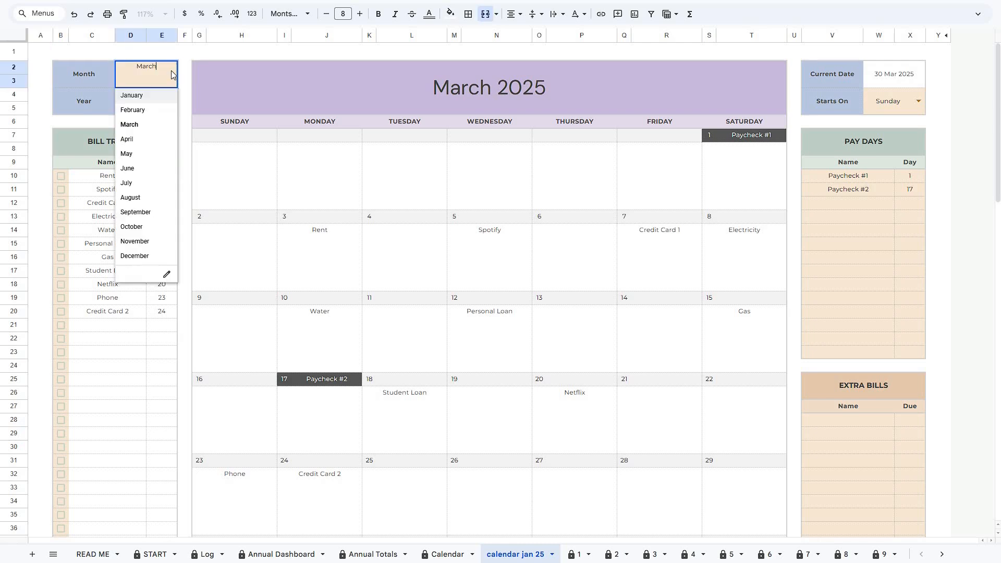
click(164, 101)
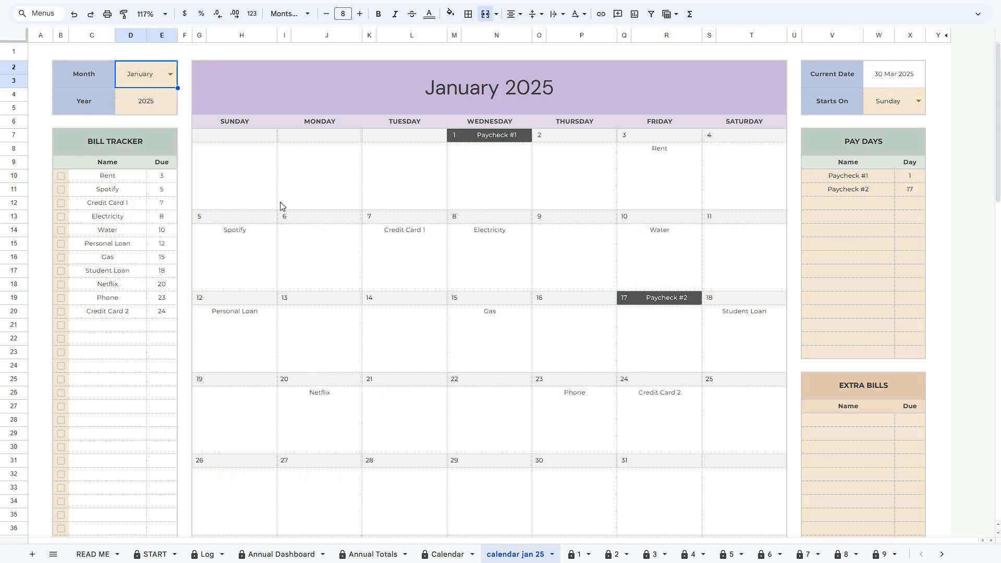
click(814, 421)
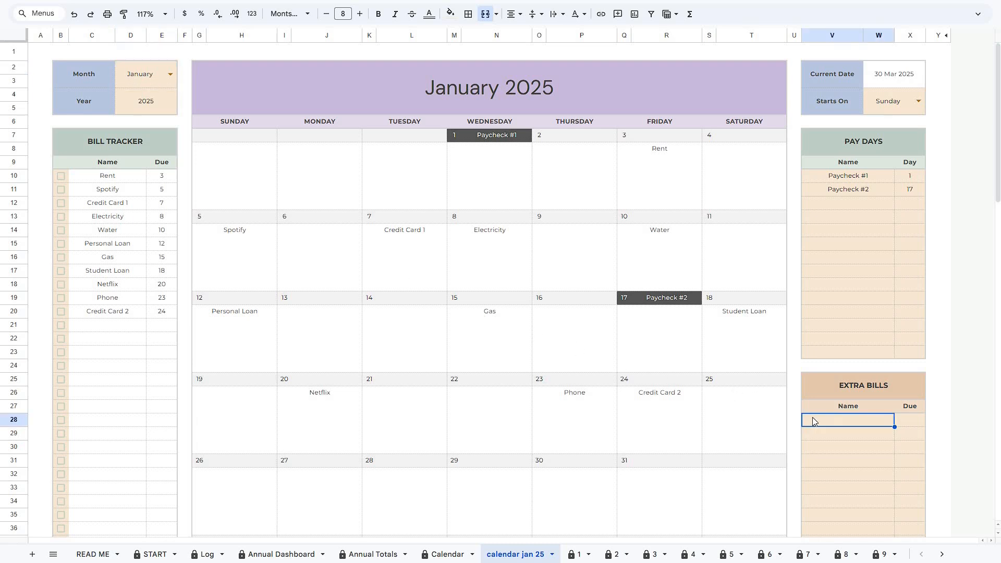
text(Annual Bill)
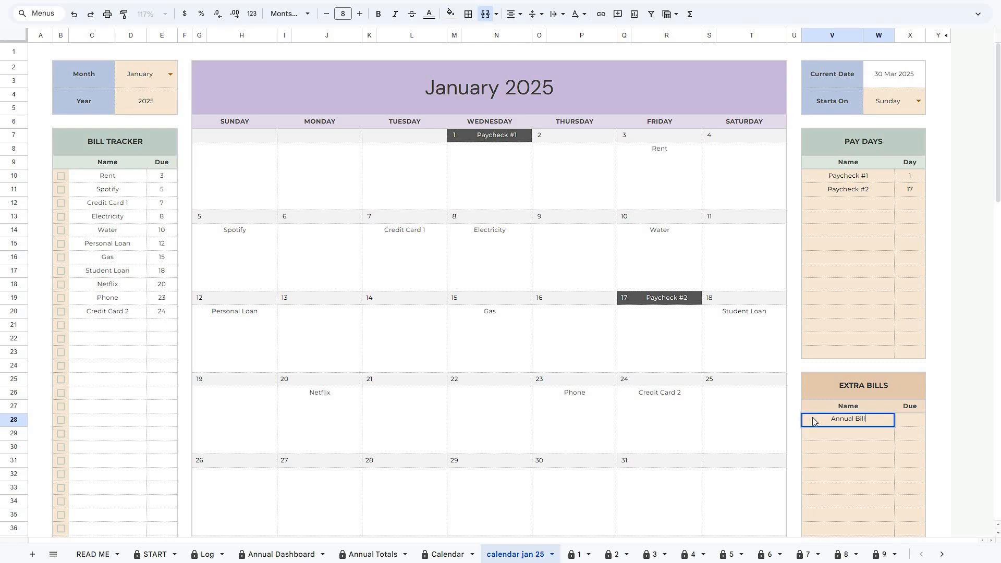
key(Tab)
text(5)
key(Return)
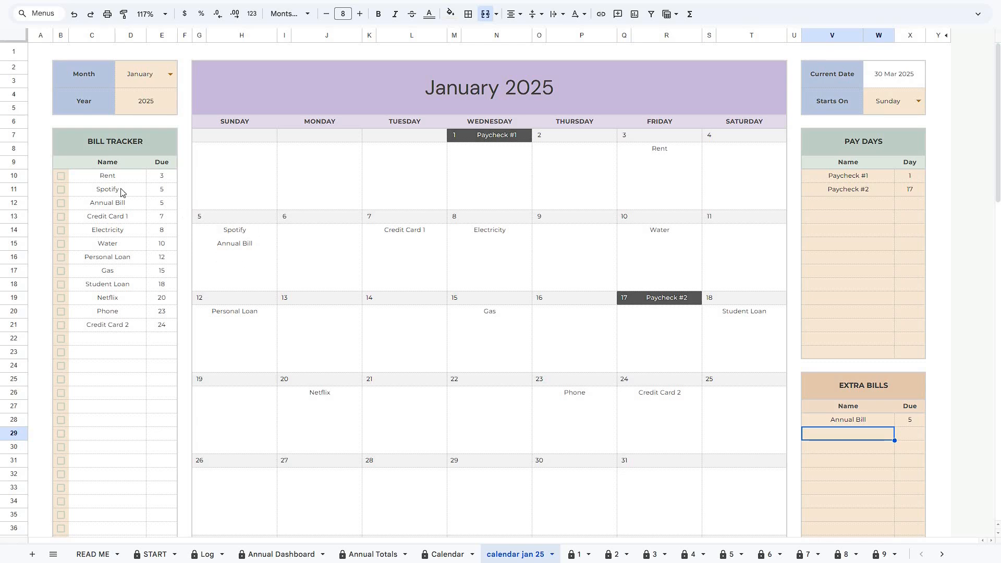
Step: Mark Rent, Spotify, Annual Bill, Credit Card 1 and Electricity as paid in the January bill tracker
click(61, 175)
click(61, 190)
click(61, 203)
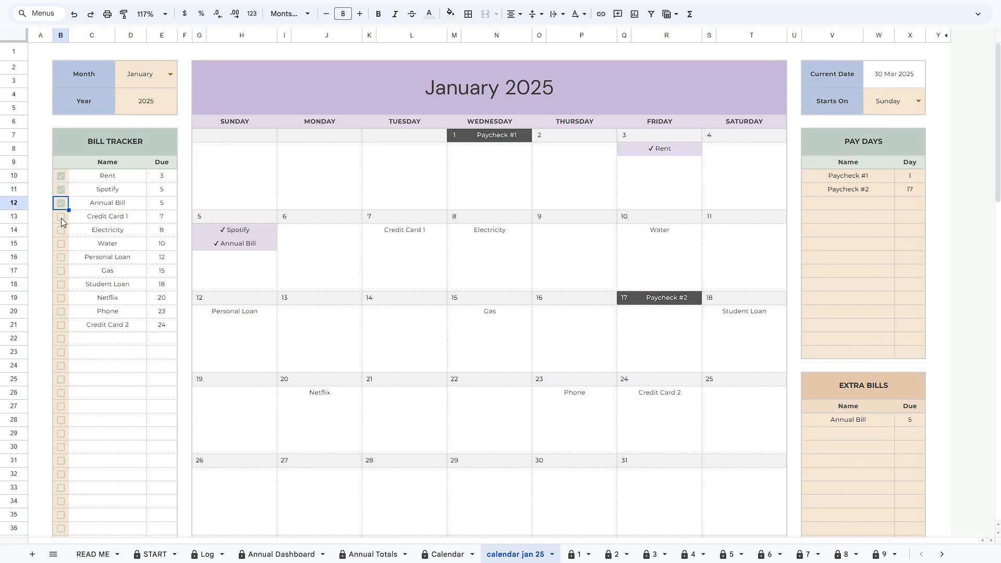
click(61, 216)
click(61, 229)
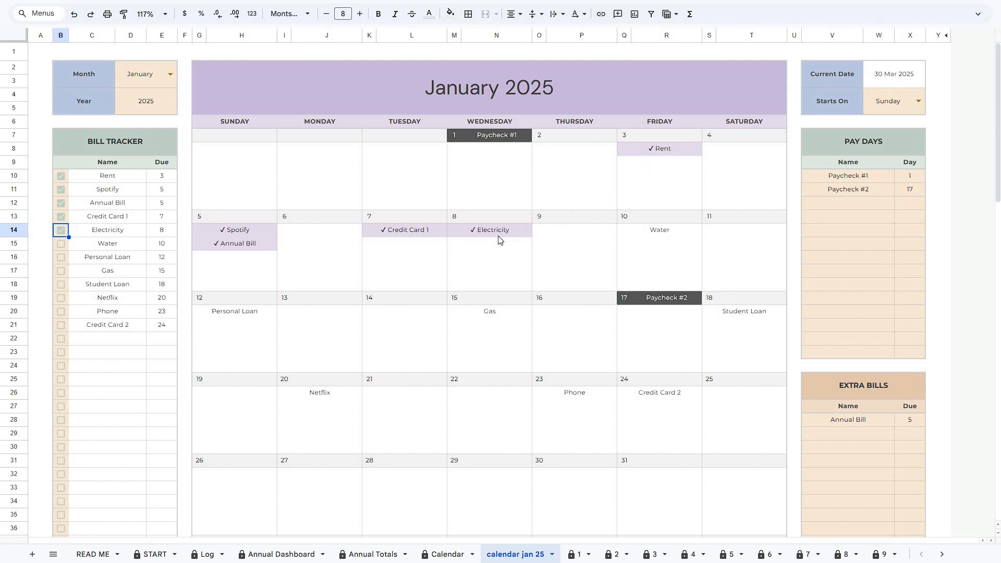
right_click(496, 553)
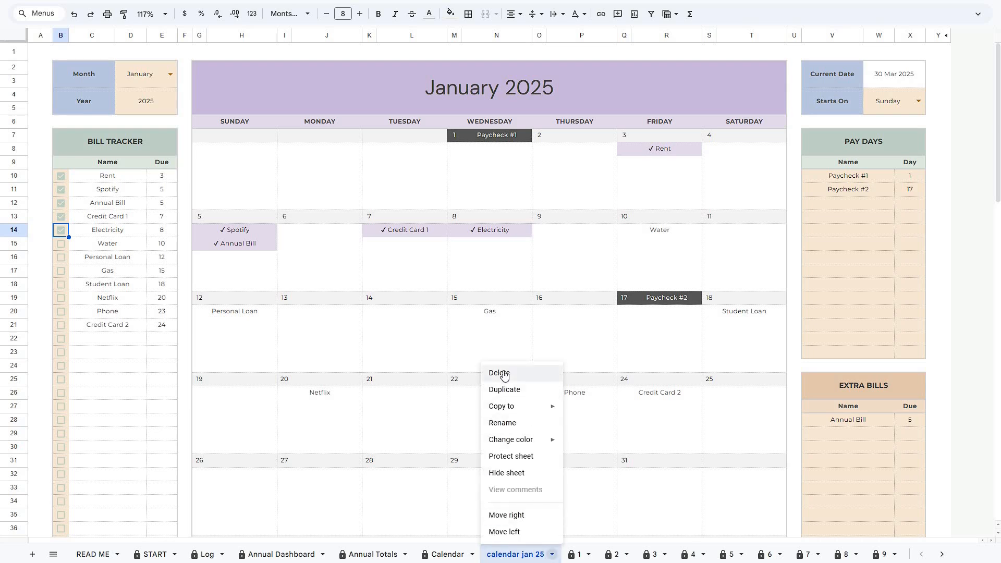
click(794, 233)
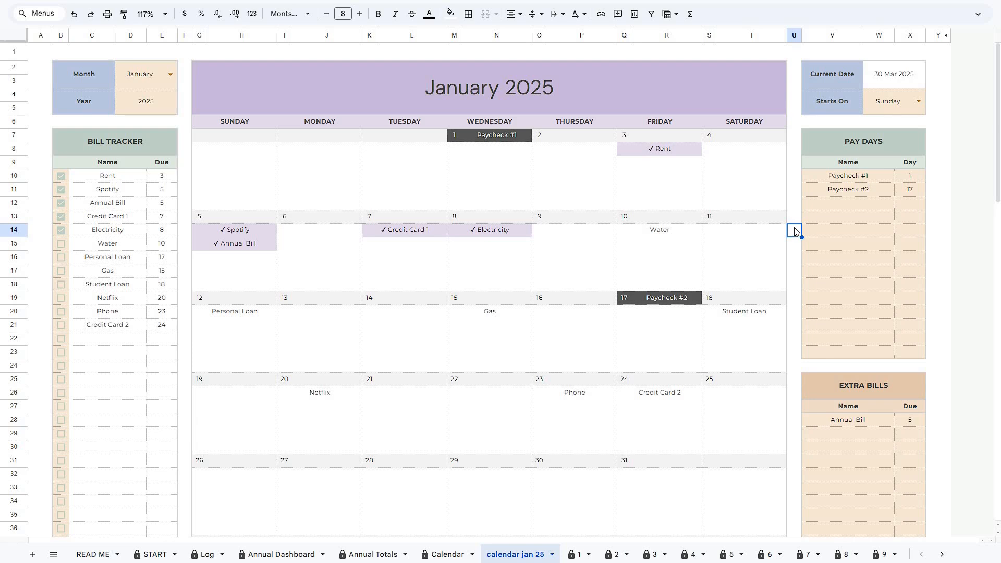
Step: View the Annual Totals sheet and review the Annual Dashboard's income, spent, saved and debt repaid totals and Budget vs Actual chart
click(285, 557)
click(366, 554)
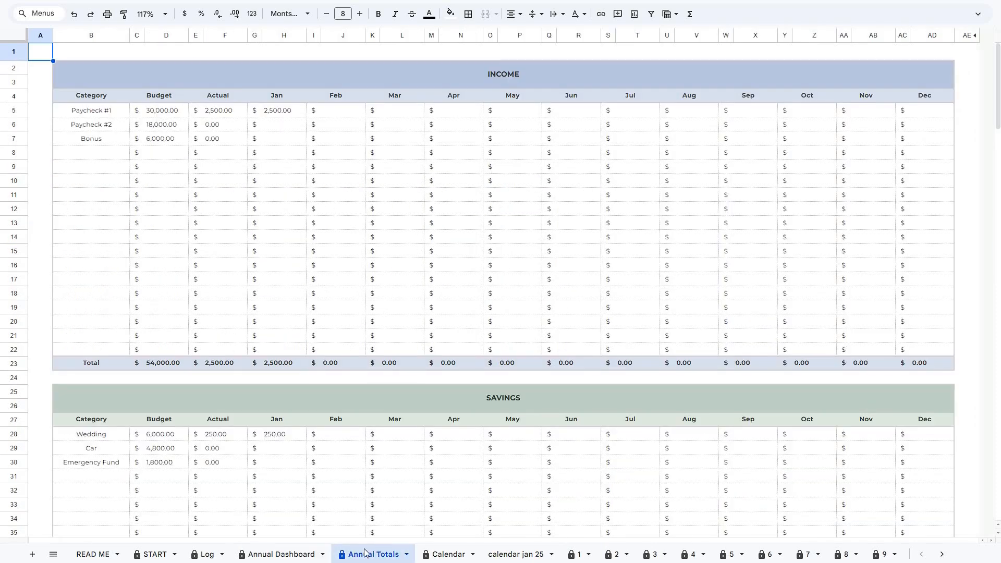
click(299, 557)
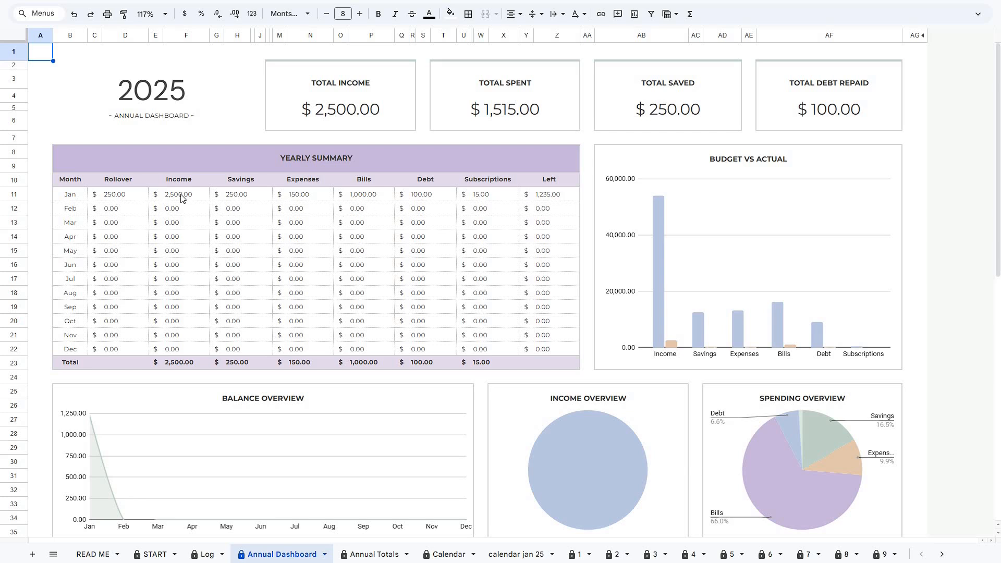
click(376, 111)
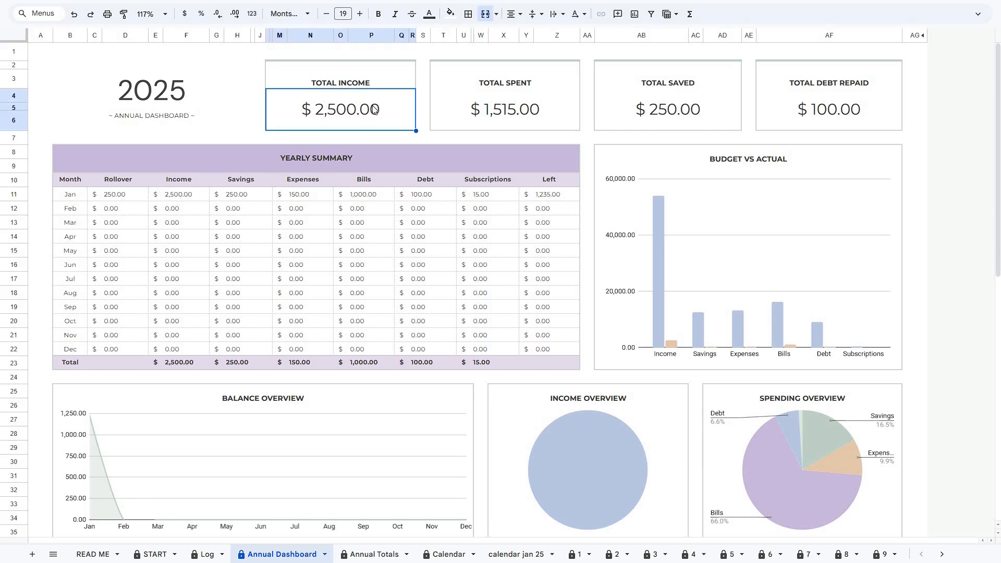
click(449, 110)
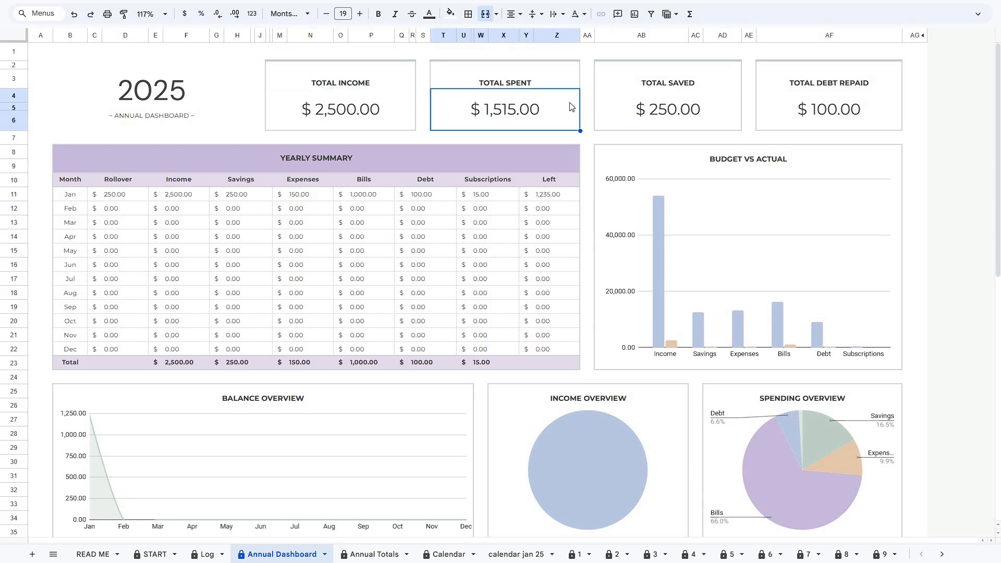
click(627, 108)
click(780, 113)
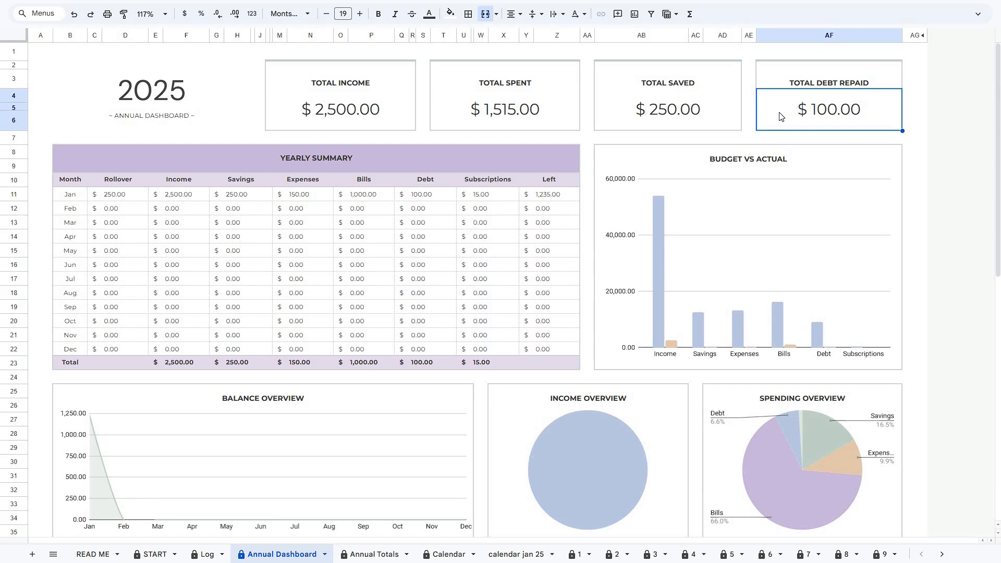
scroll(725, 165, down, 3)
click(669, 164)
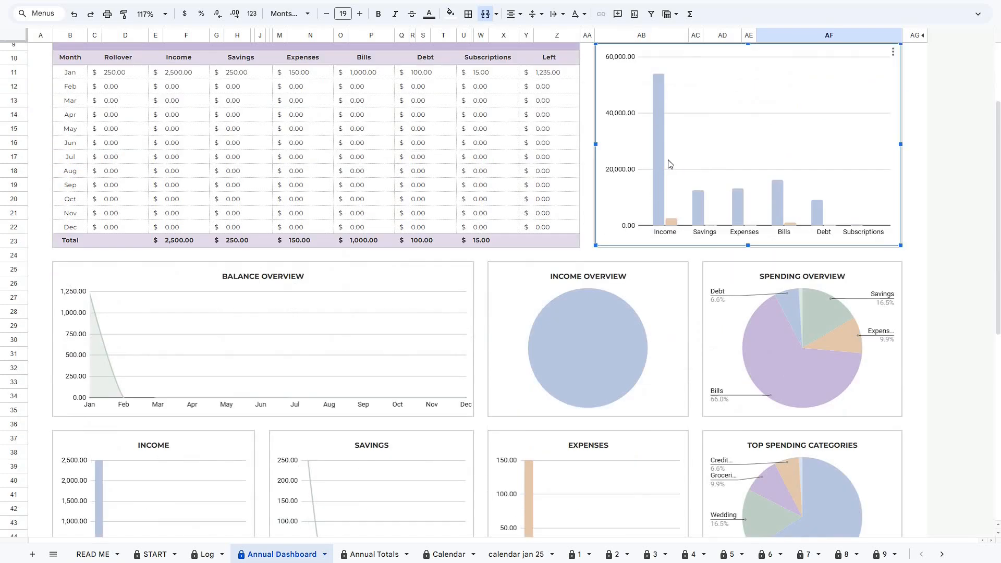
Step: Examine the Annual Dashboard's Balance Overview, Income Overview, Spending Overview and Top Spending Categories charts
click(432, 324)
scroll(437, 316, down, 1)
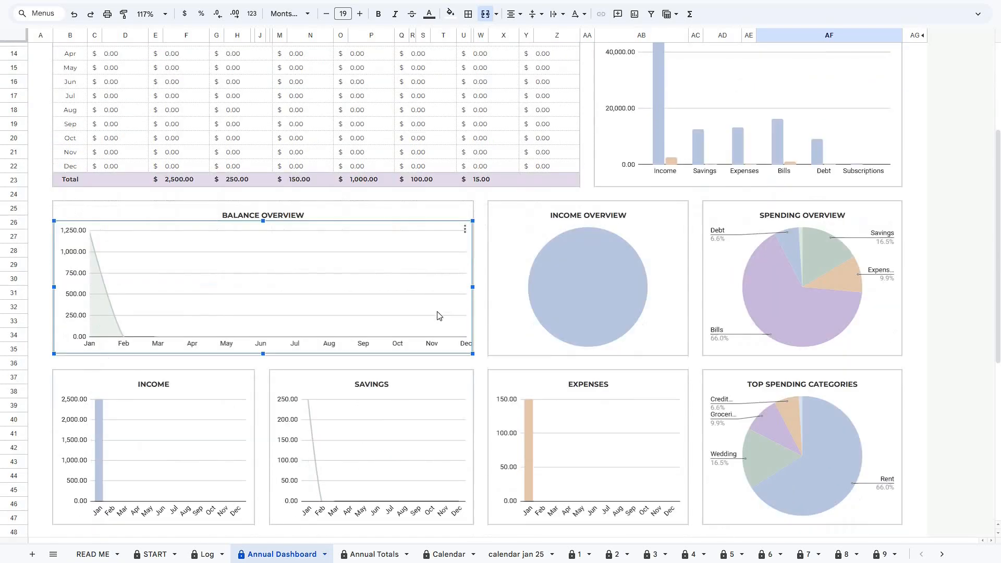
click(527, 292)
click(716, 298)
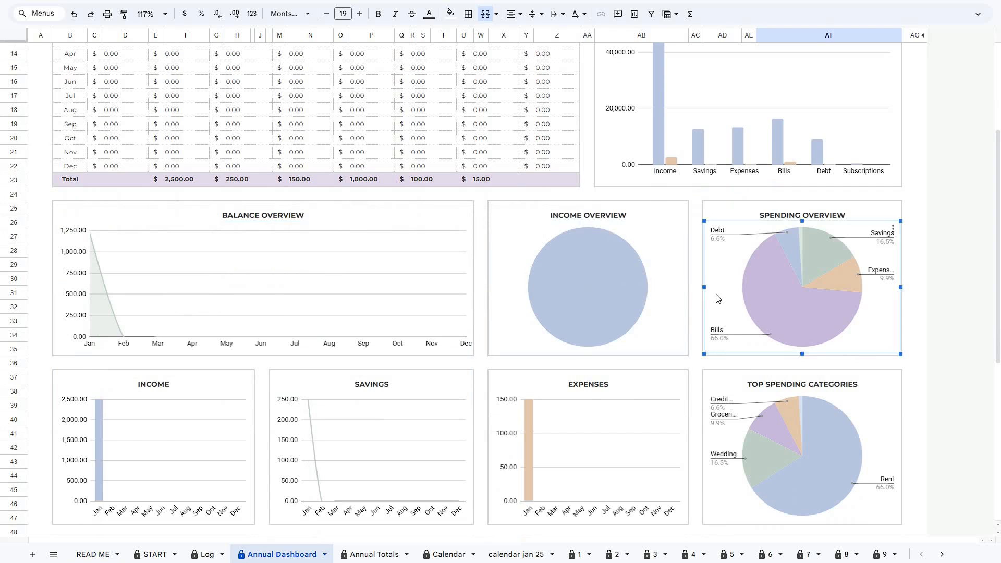
scroll(717, 298, down, 3)
click(723, 302)
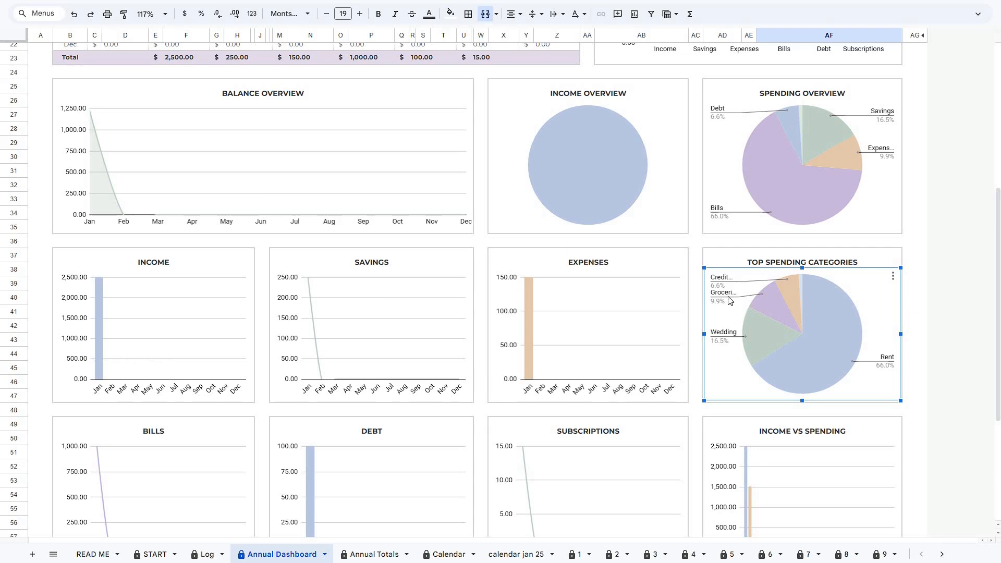
scroll(331, 217, down, 3)
Step: Examine the monthly Income, Savings, Expenses, Bills, Debt, Subscriptions and Income vs Spending charts on the Annual Dashboard
click(165, 203)
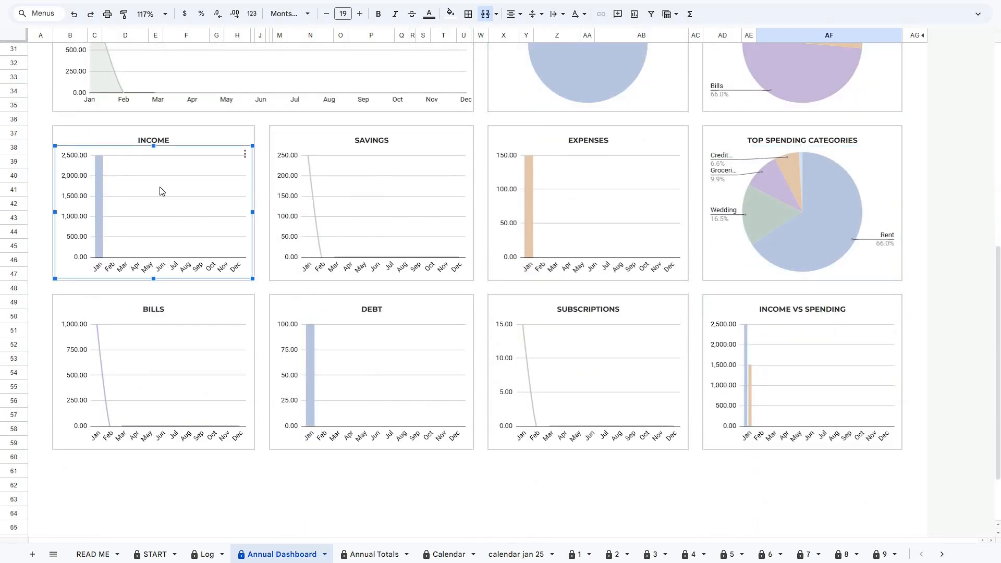
click(322, 197)
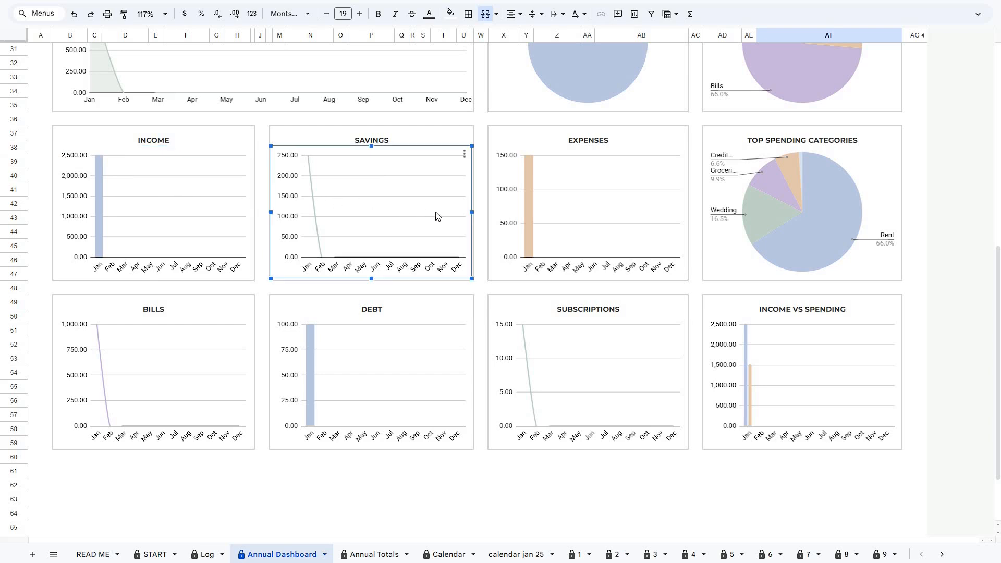
click(545, 224)
click(227, 359)
click(459, 356)
click(572, 356)
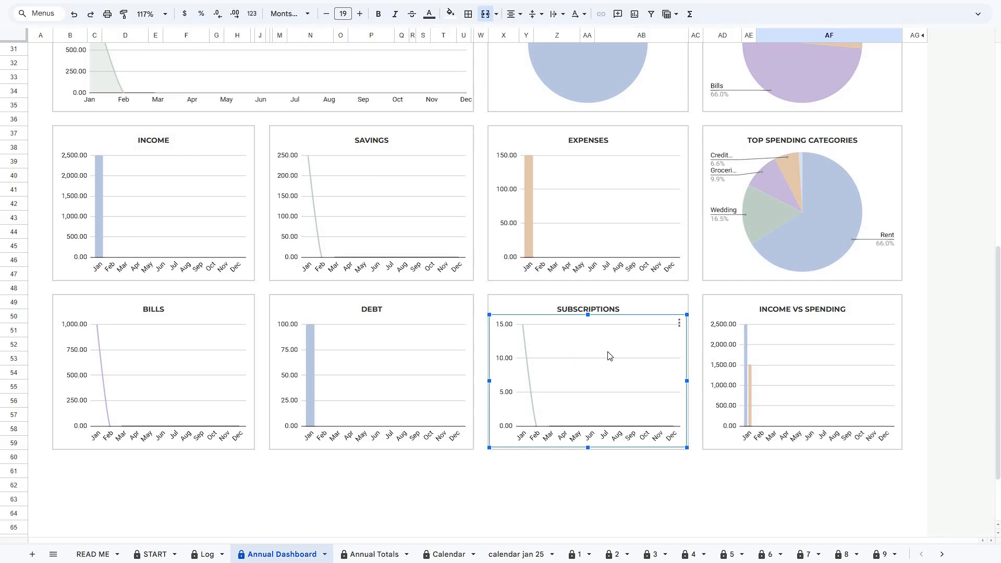
click(752, 350)
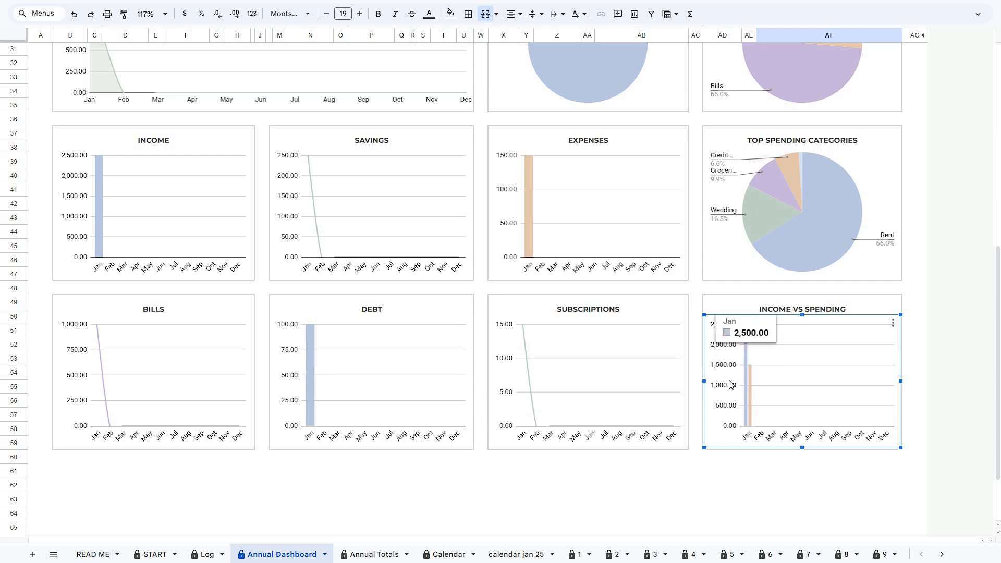
Step: View the Annual Totals sheet and inspect the budget and actual amounts for Paycheck #1 in the Income table
click(374, 554)
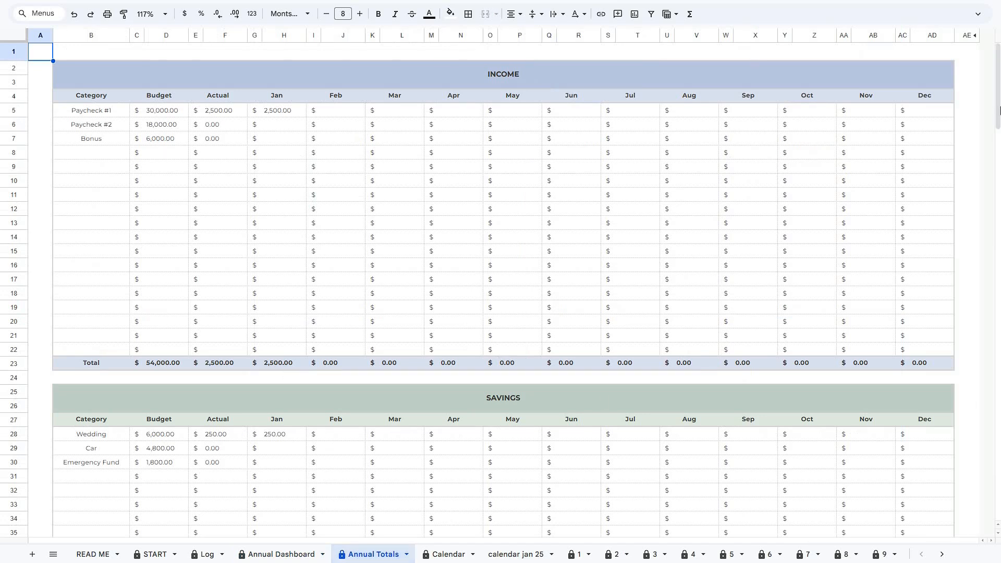
mouse_move(999, 83)
mouse_down()
mouse_move(1000, 200)
mouse_move(999, 71)
mouse_up()
click(181, 116)
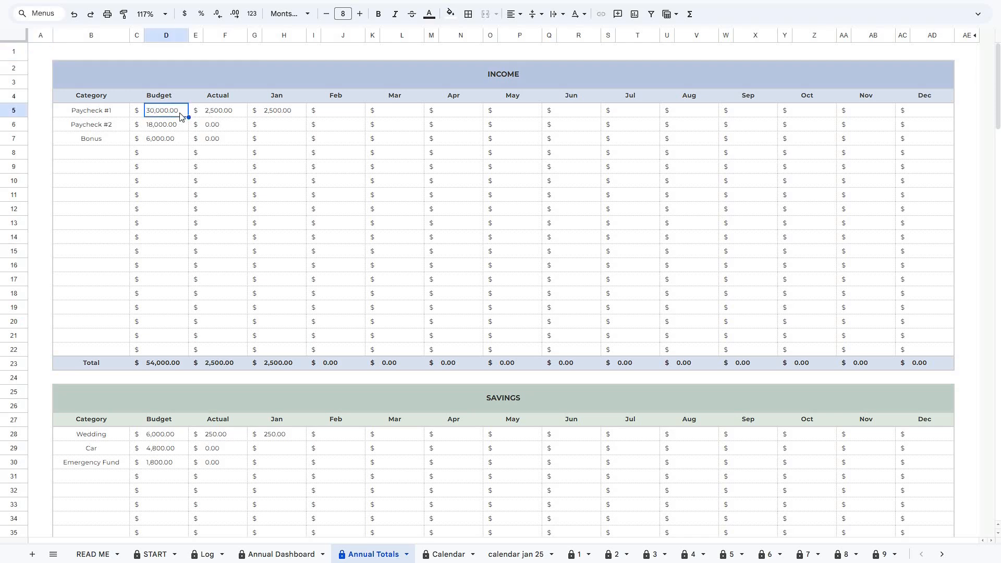
click(225, 112)
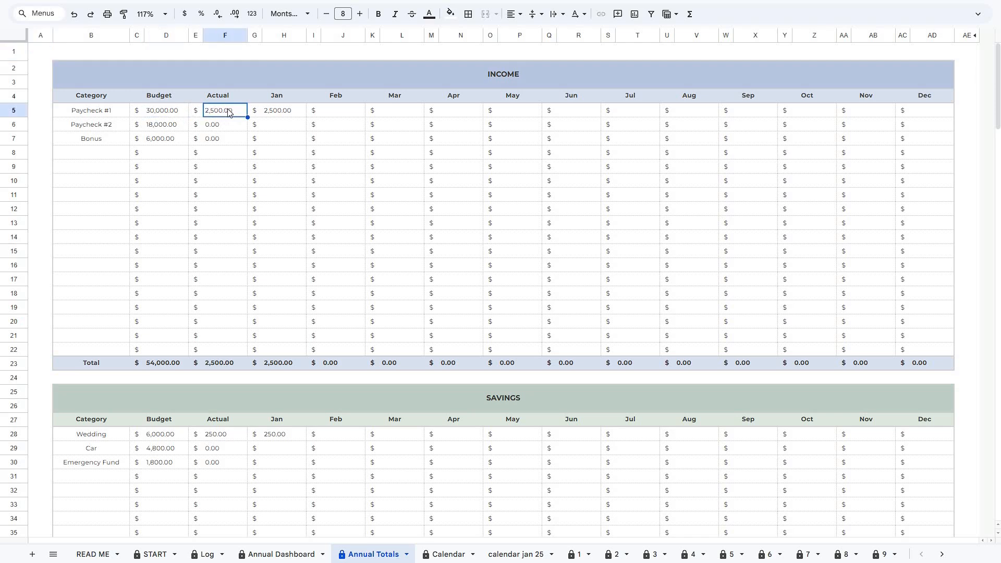